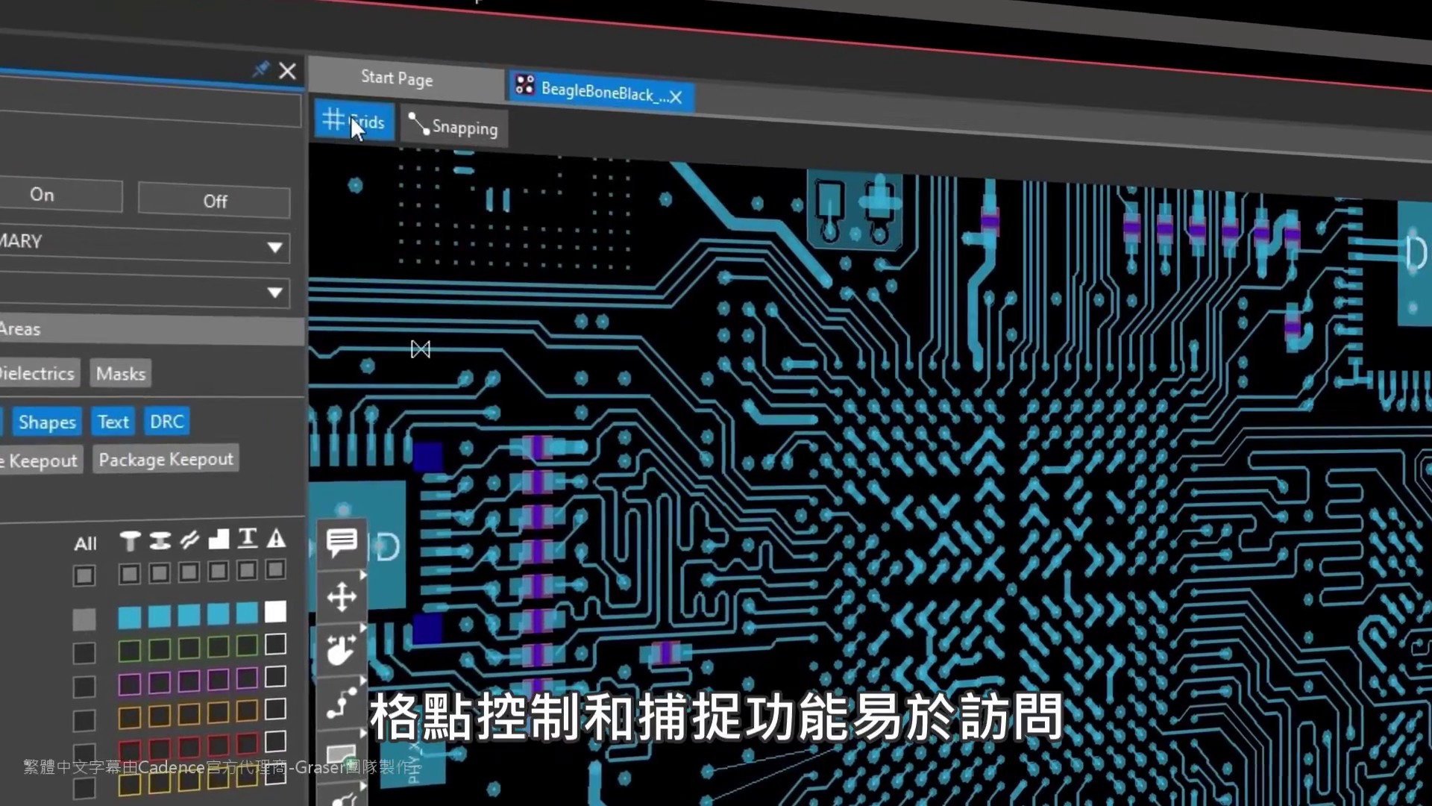
- Review the available grid presets and the object snapping settings for the board canvas
click(351, 118)
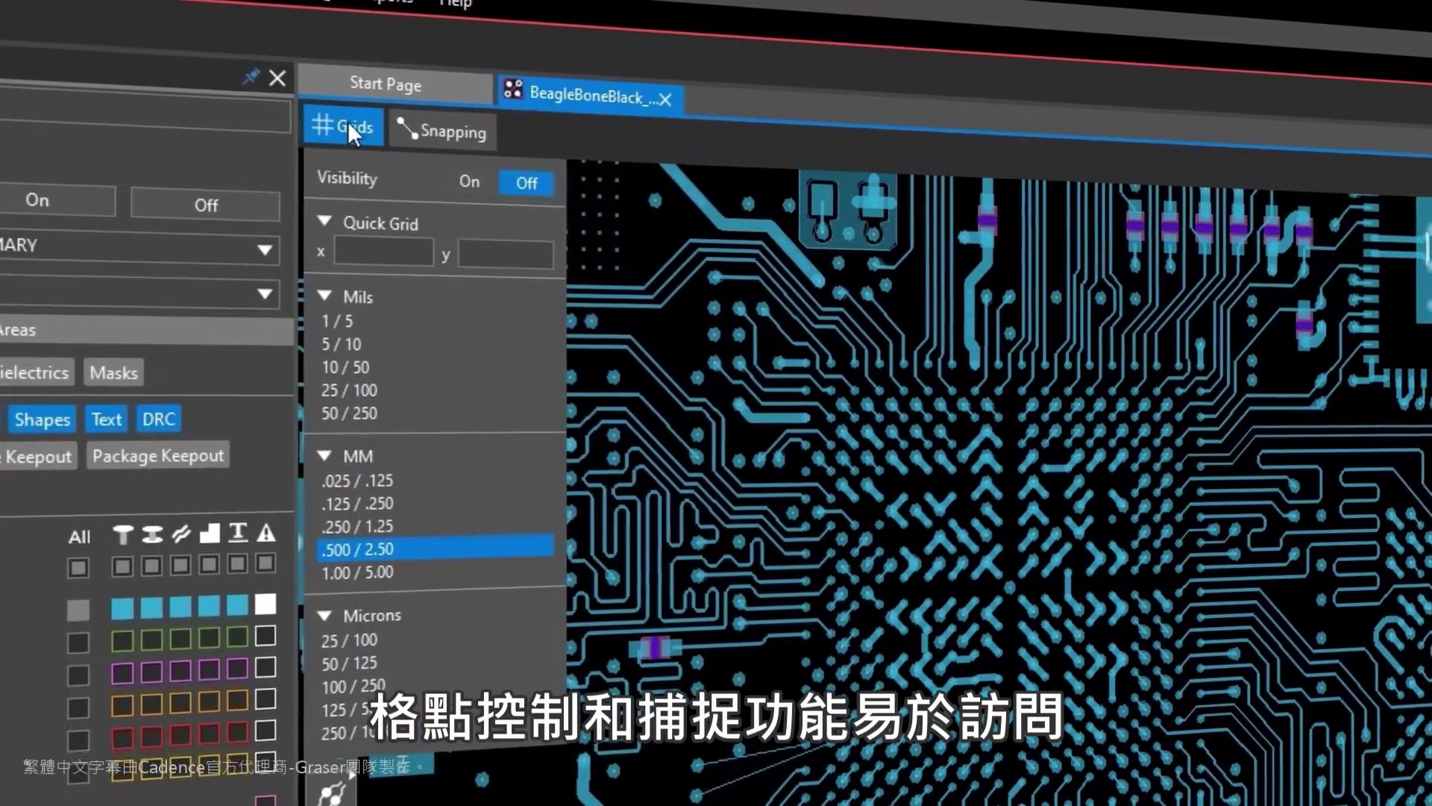
click(442, 130)
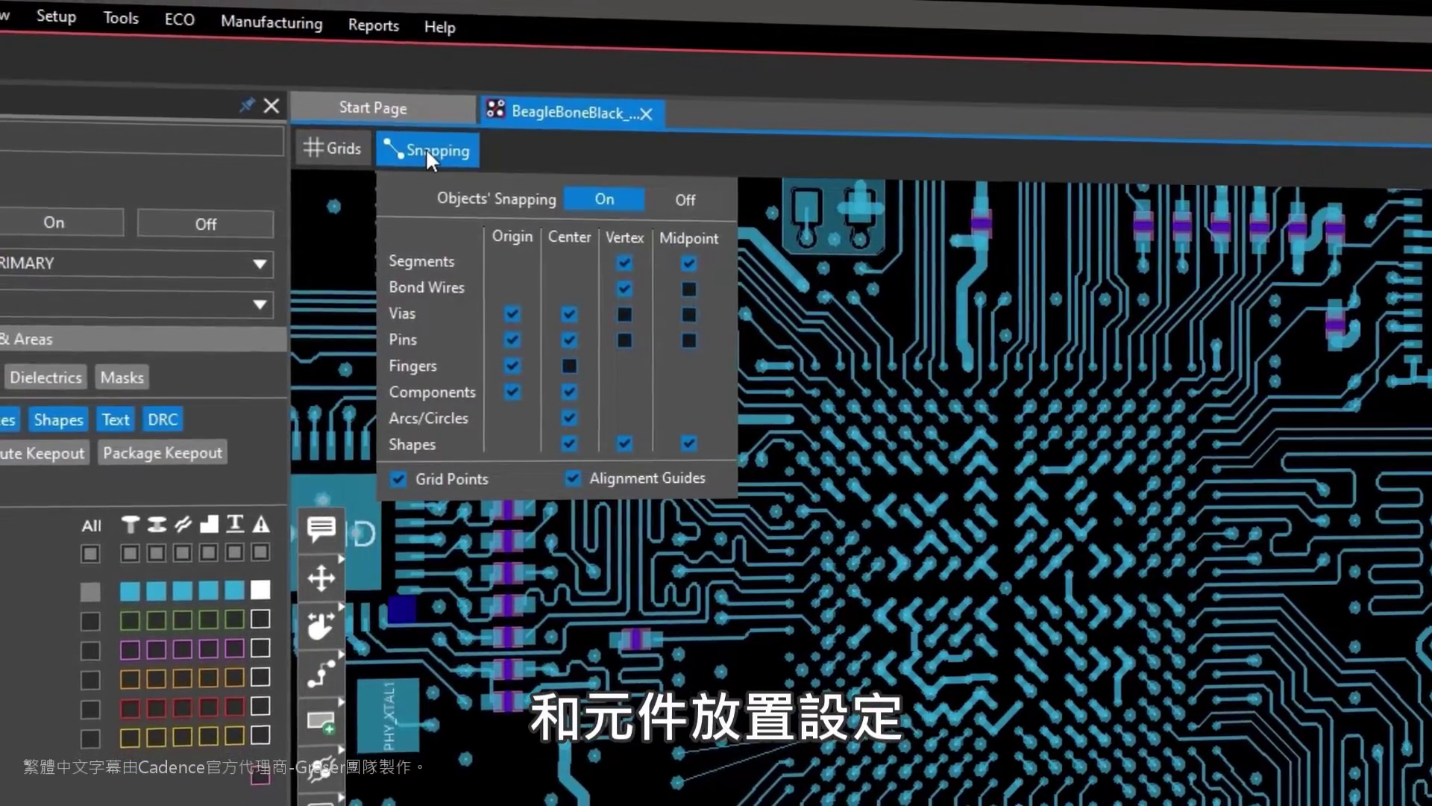
click(428, 149)
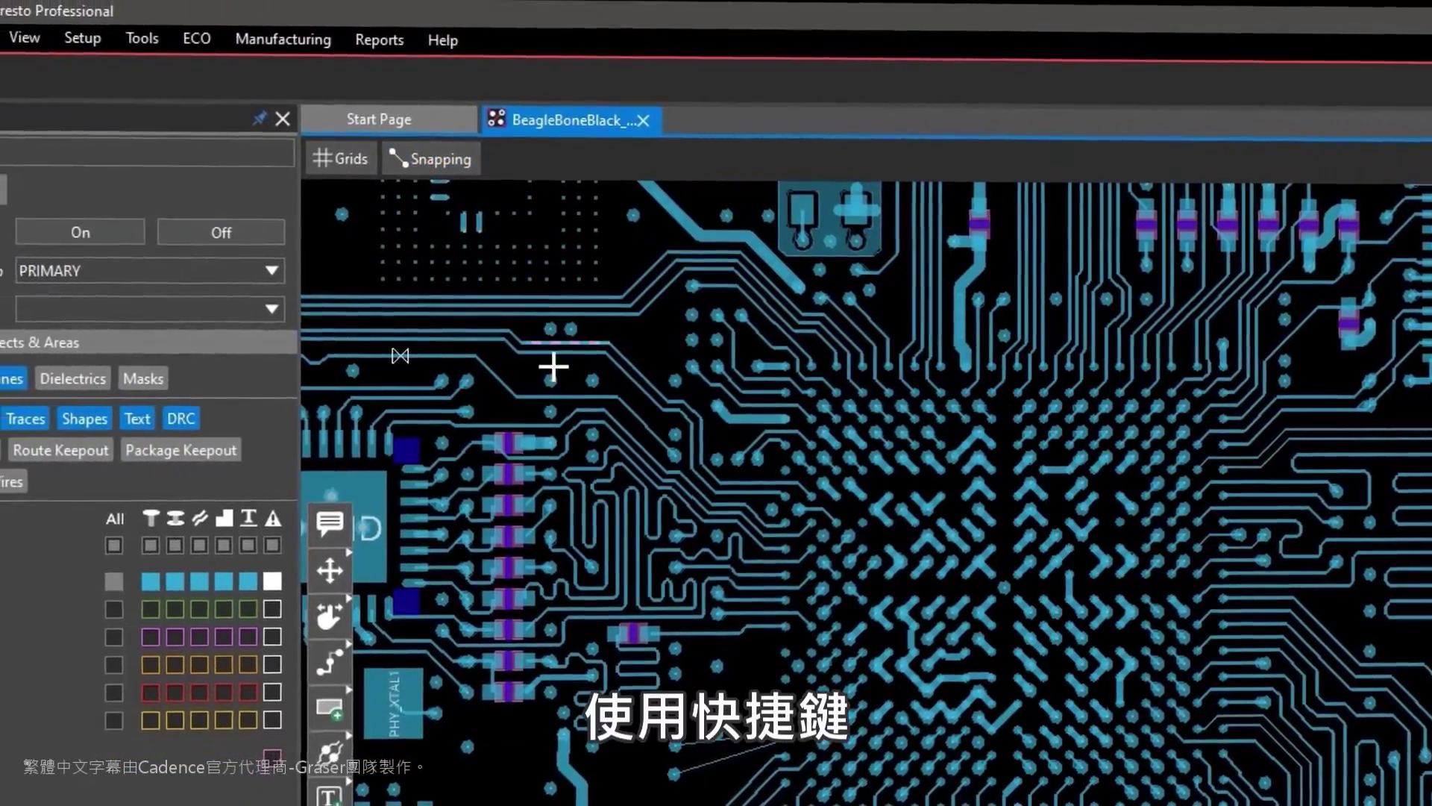
- Route the I2C2_SCL and I2C2_SDA pins of U5 to their vias on the Top layer in Assisted route mode with Clearance View on
scroll(738, 711, up, 5)
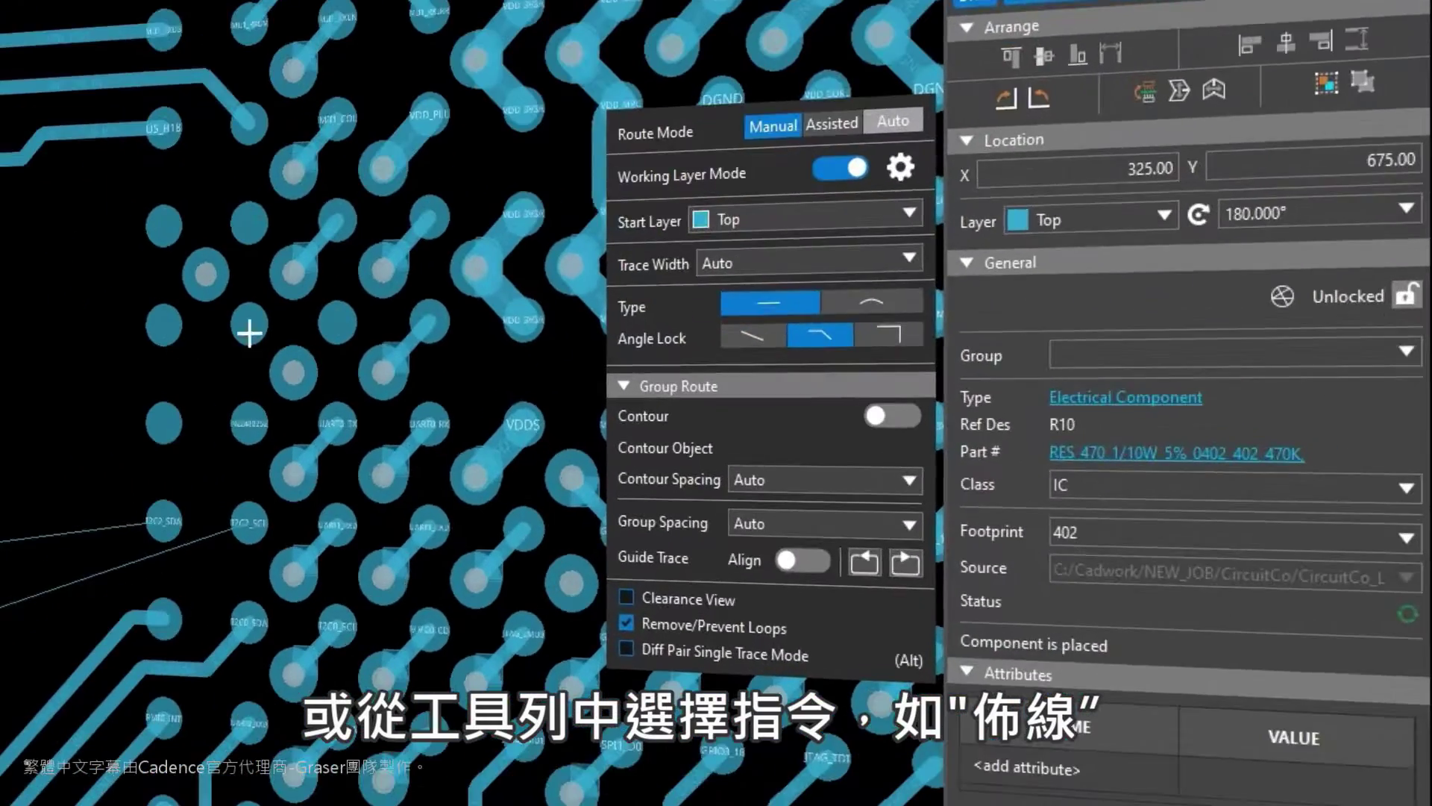
click(839, 124)
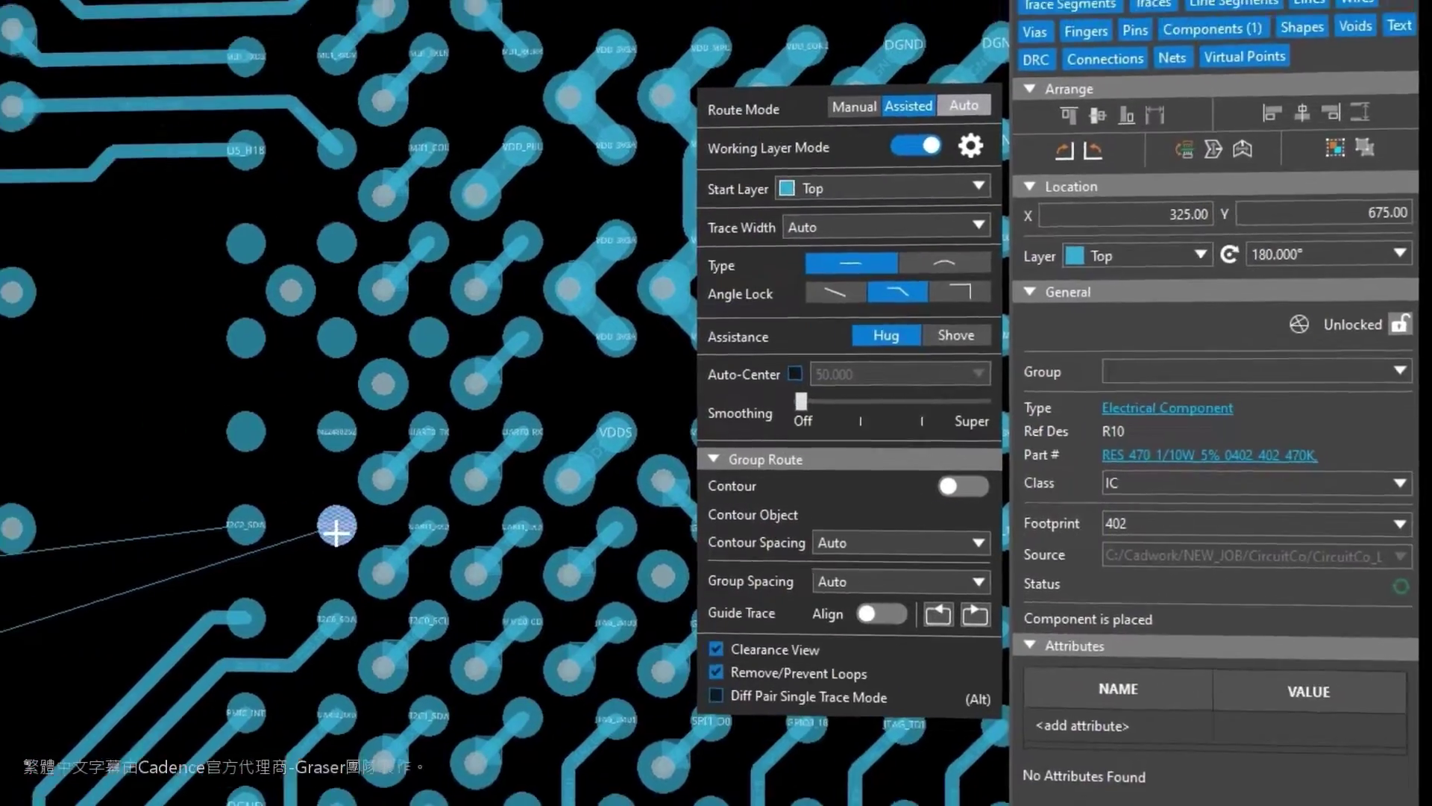
click(153, 522)
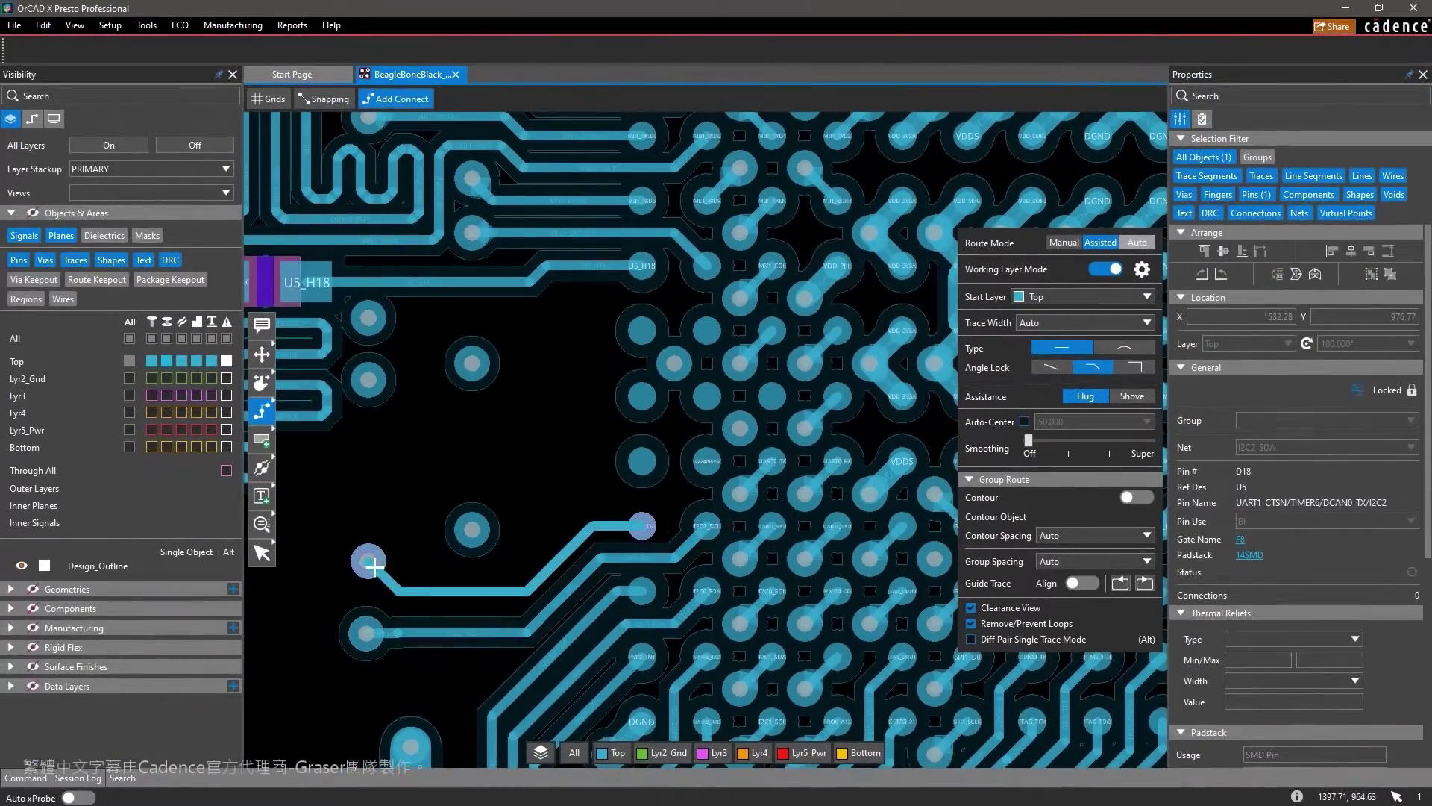
click(373, 567)
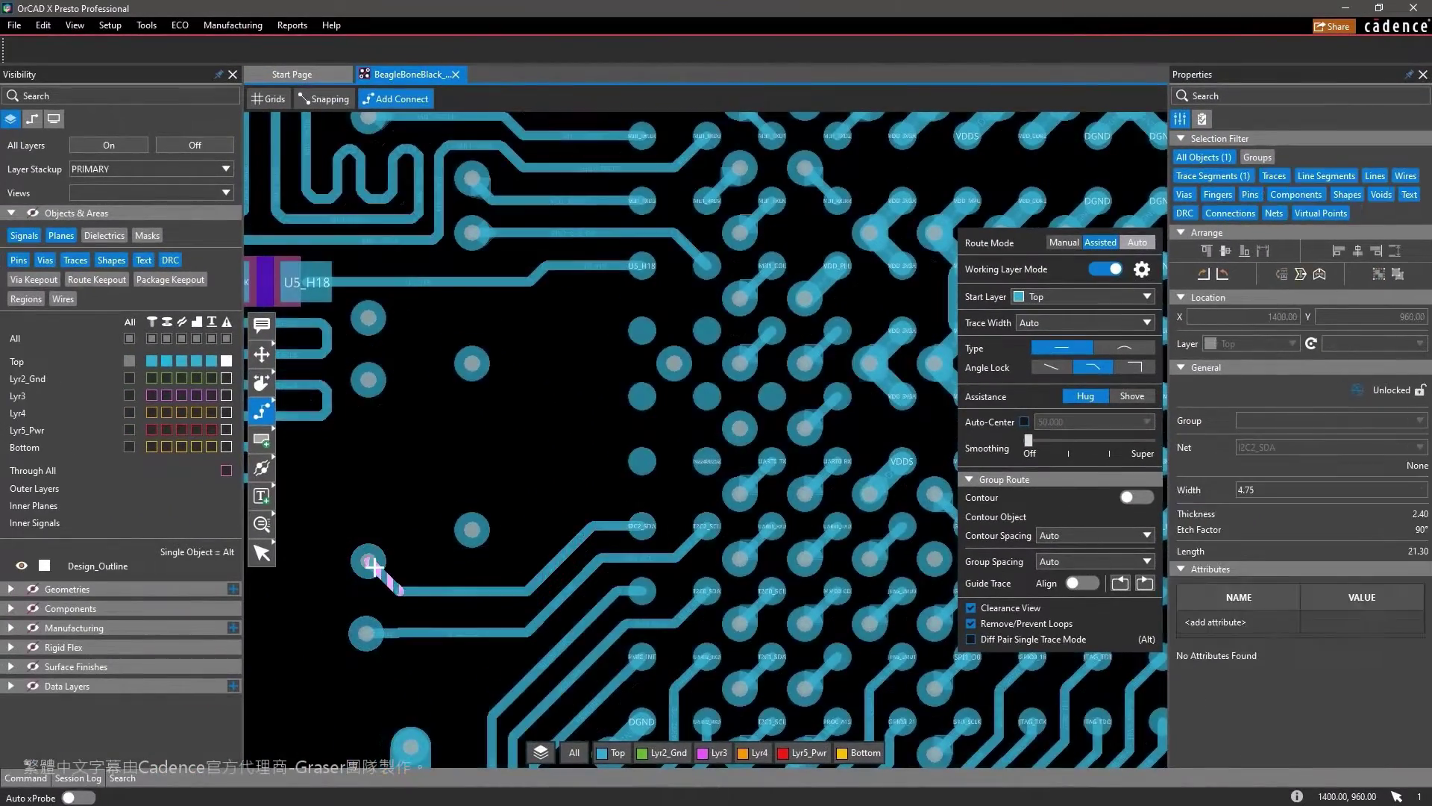
key(Escape)
scroll(373, 566, down, 5)
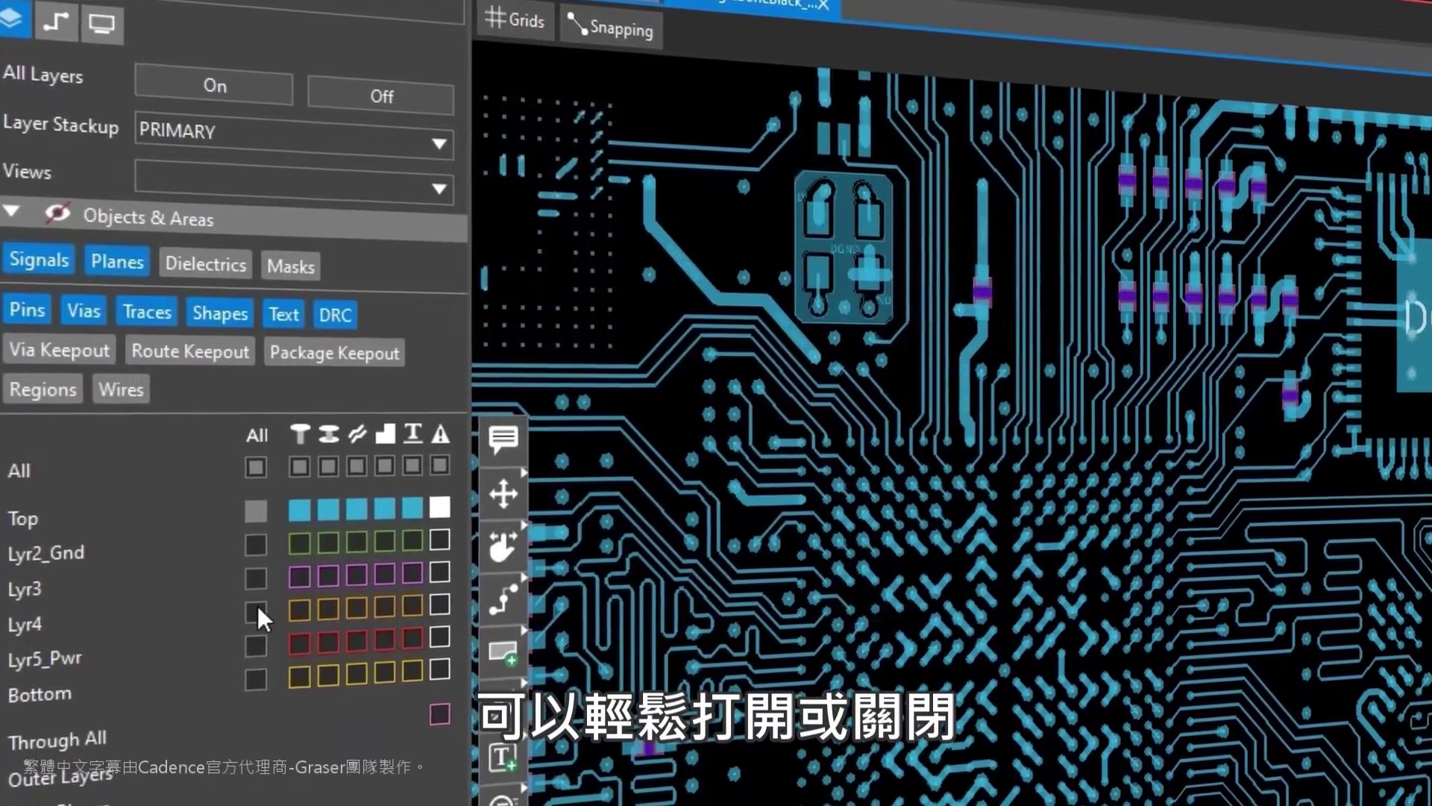
- Show Lyr4 briefly and hide it again, and adjust the displayed objects by enabling Via Keepout and Masks and disabling Text
click(256, 613)
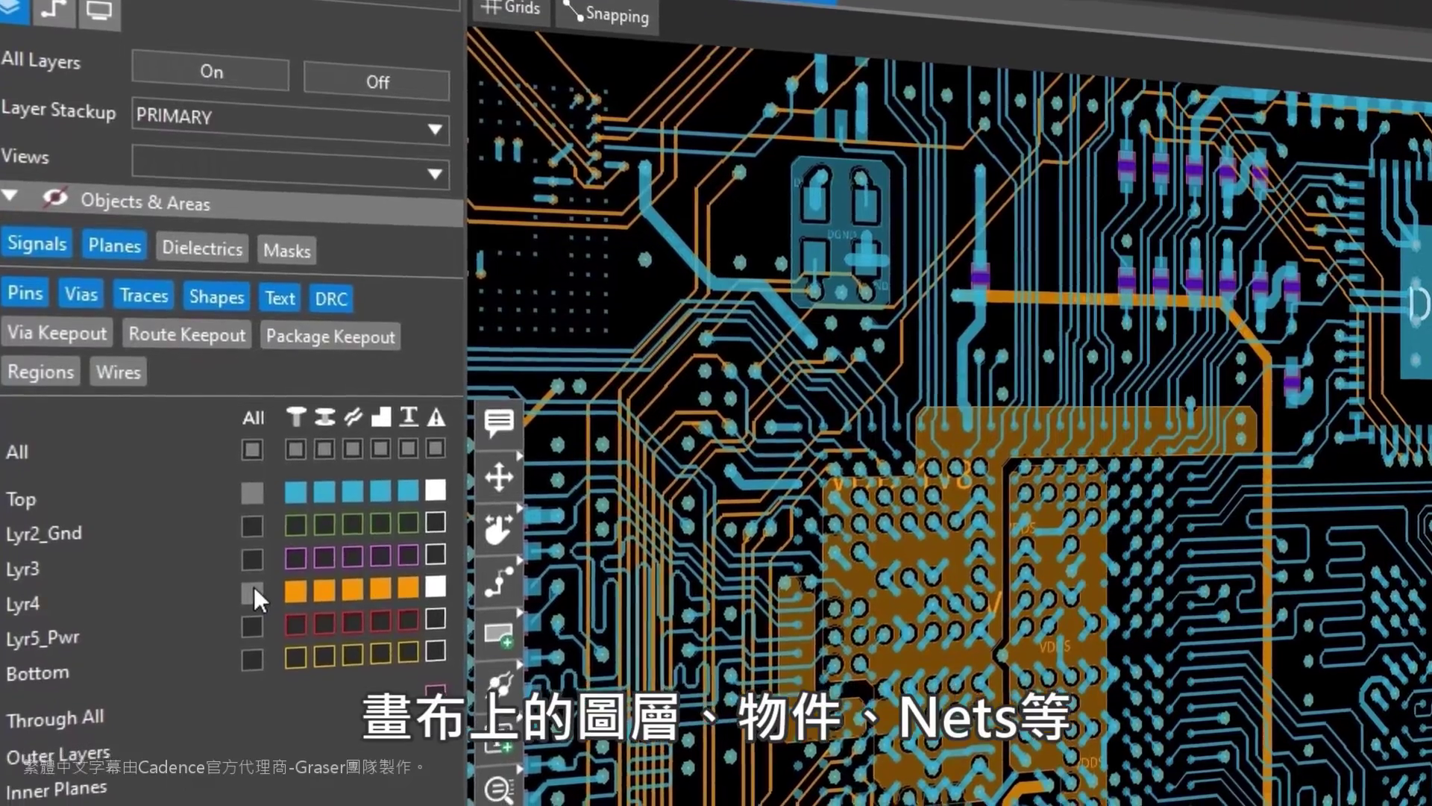
click(256, 612)
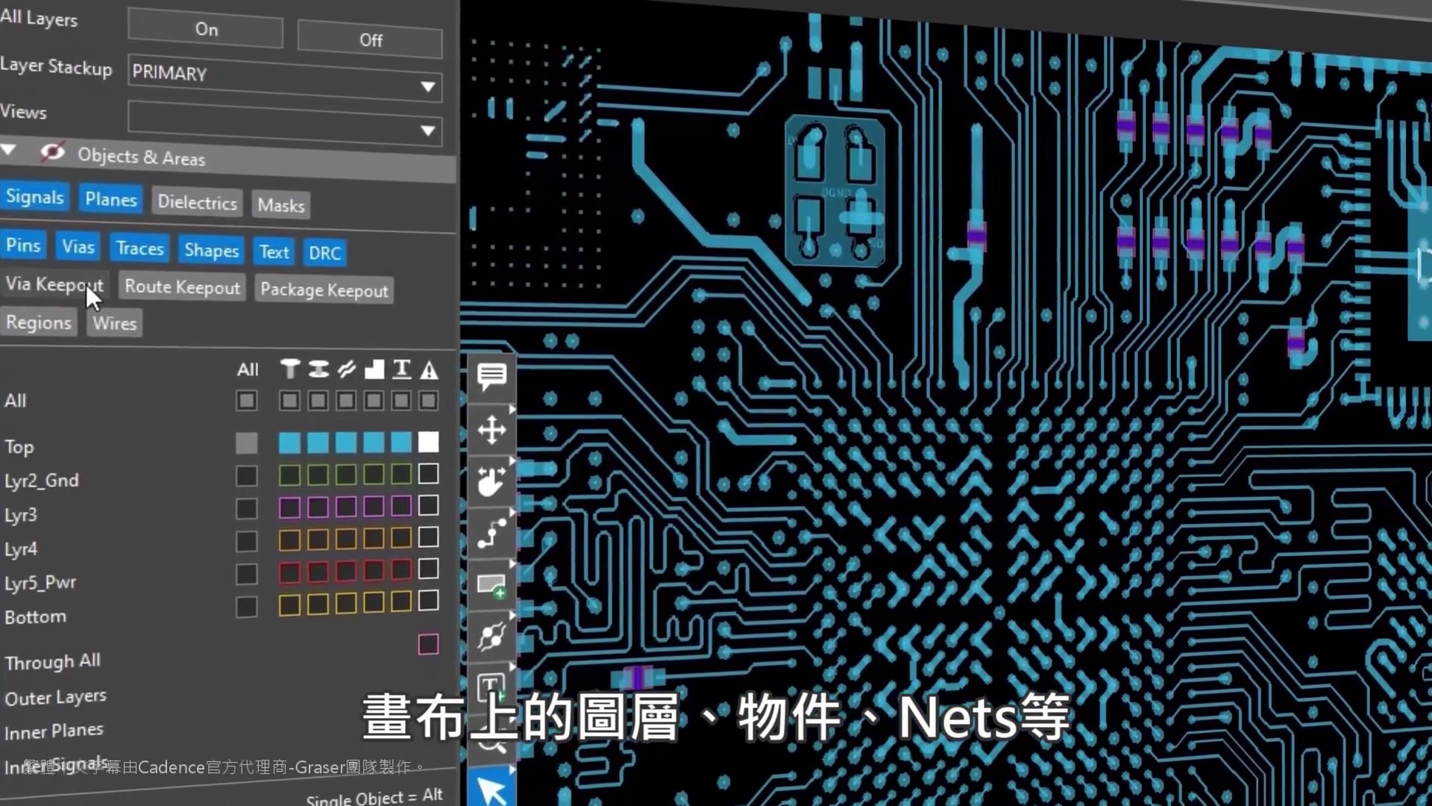
click(90, 312)
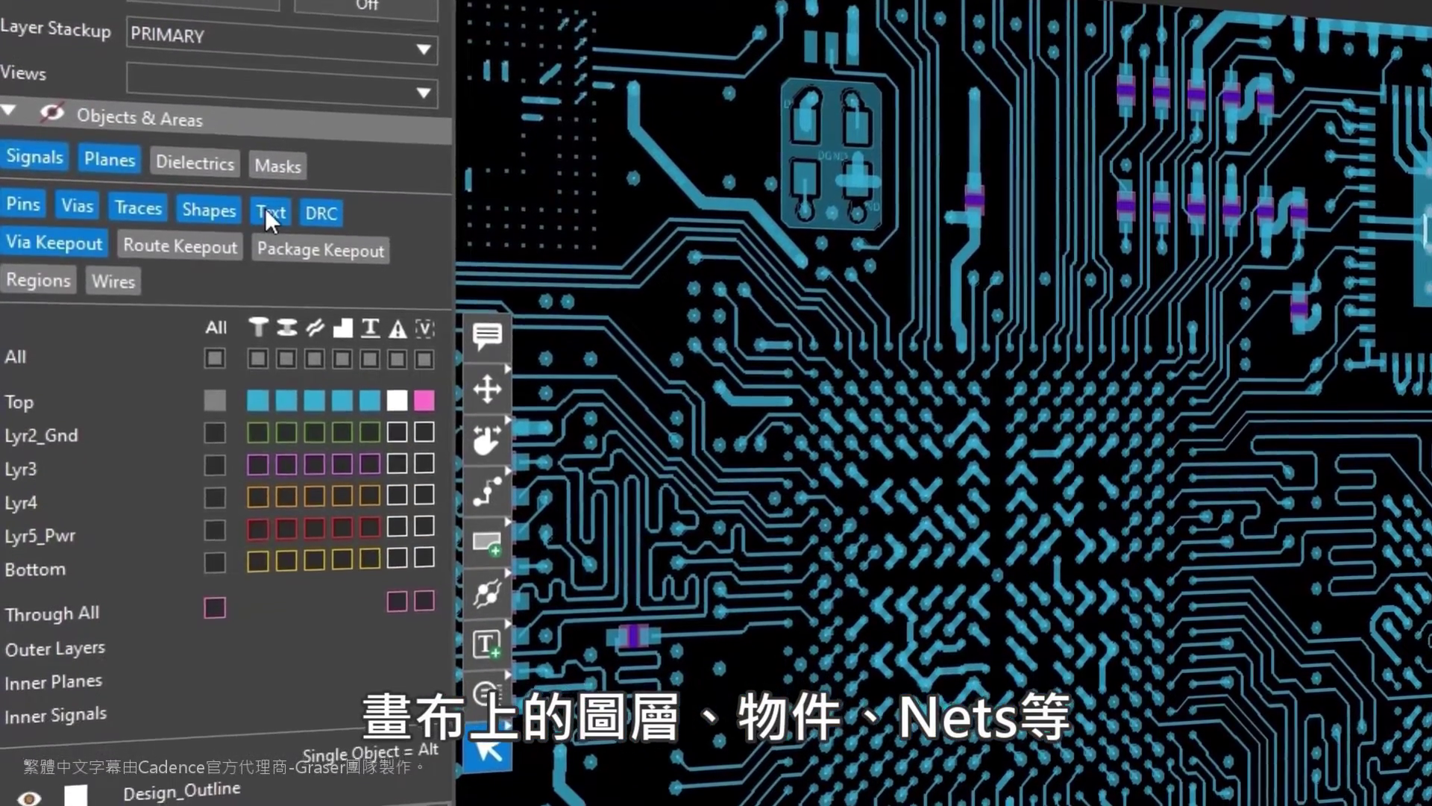
click(270, 224)
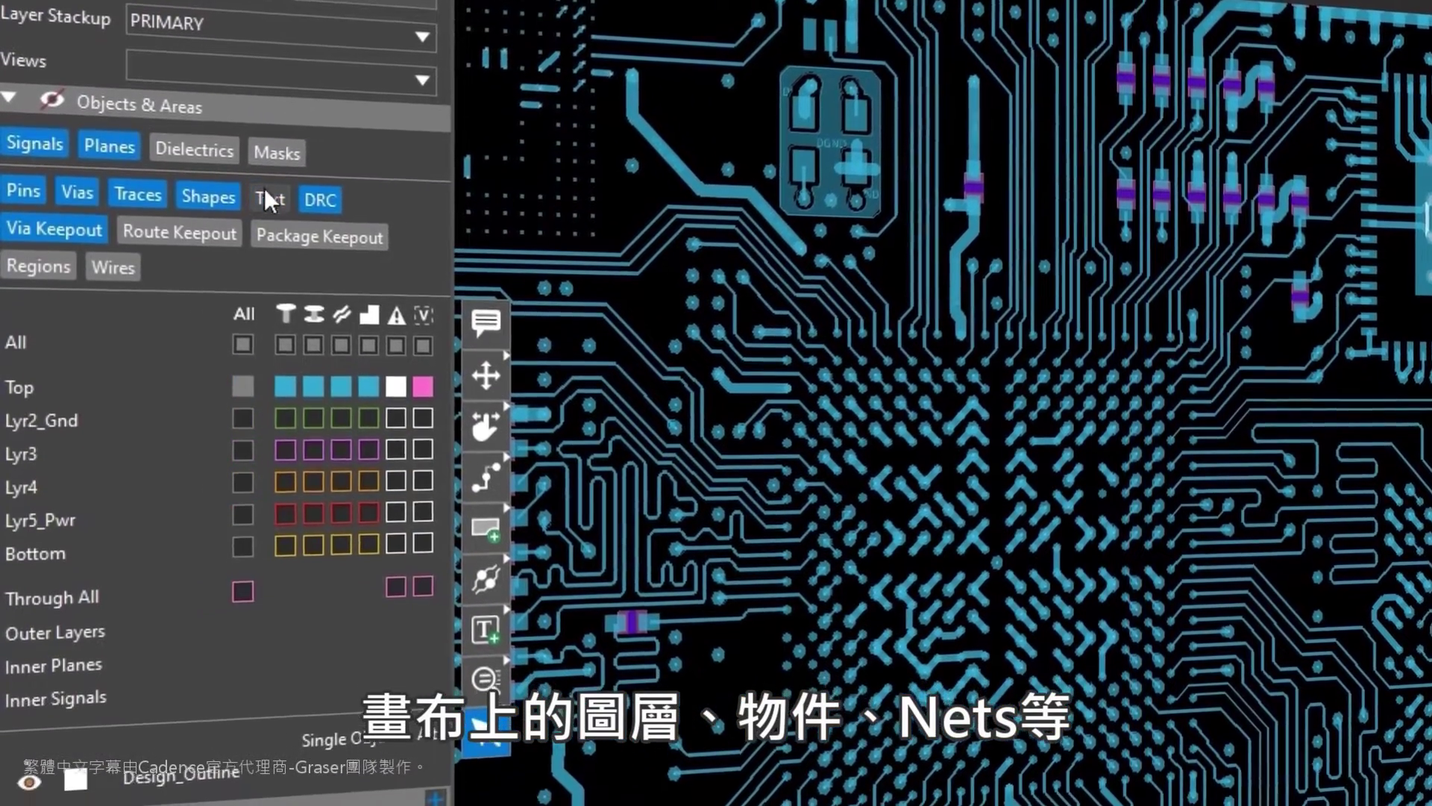
click(276, 179)
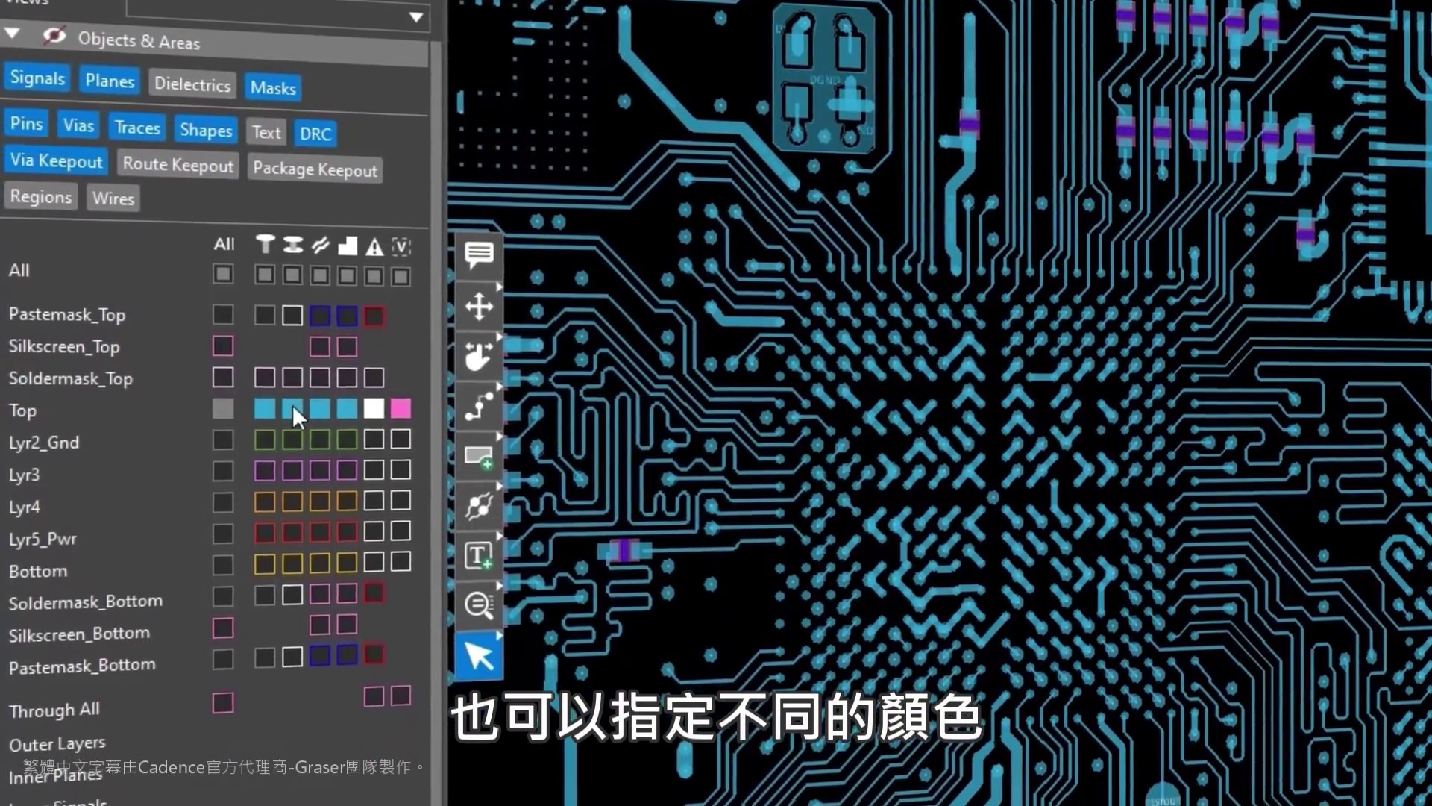
- Change the color of the Top layer's vias to a near-white light gray
click(292, 408)
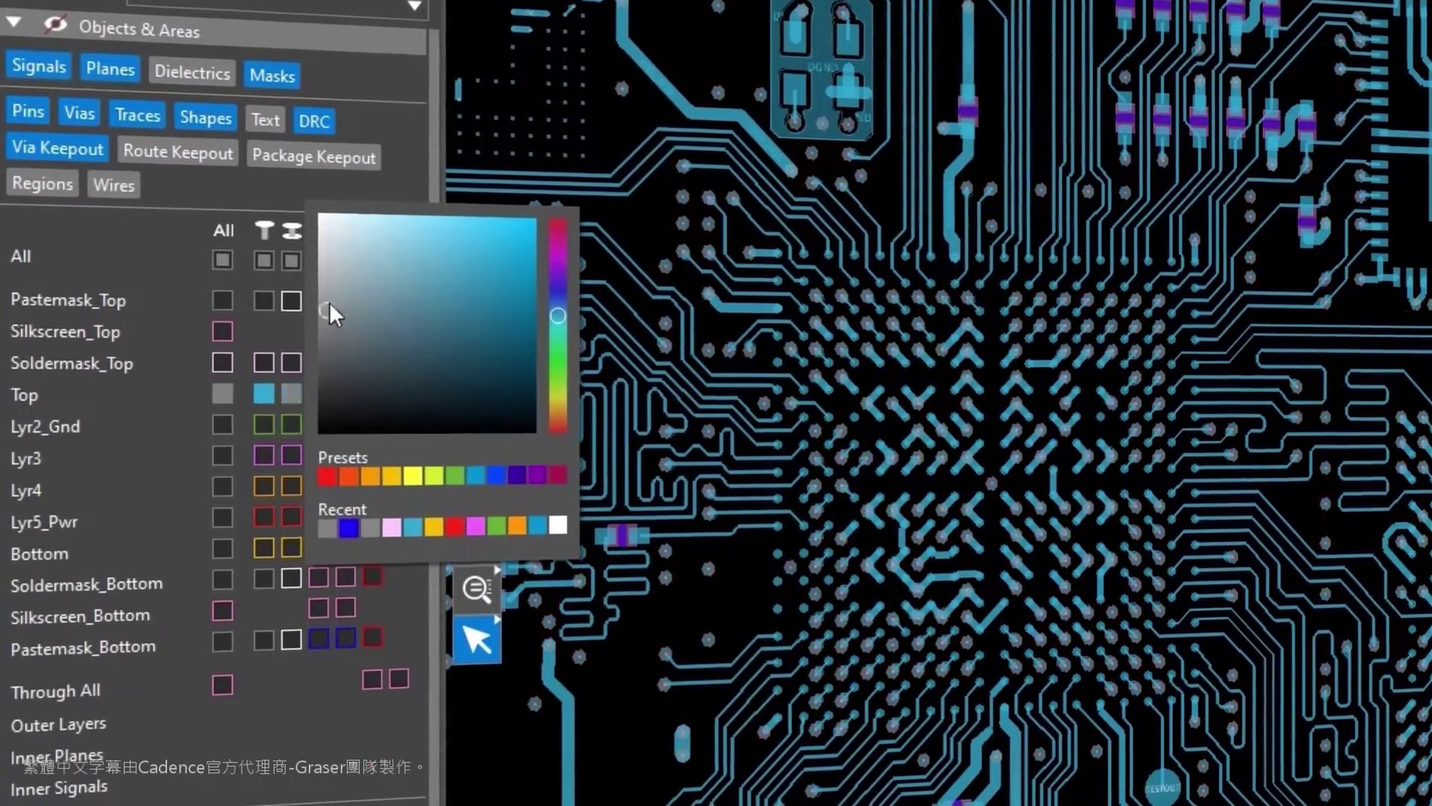
click(321, 236)
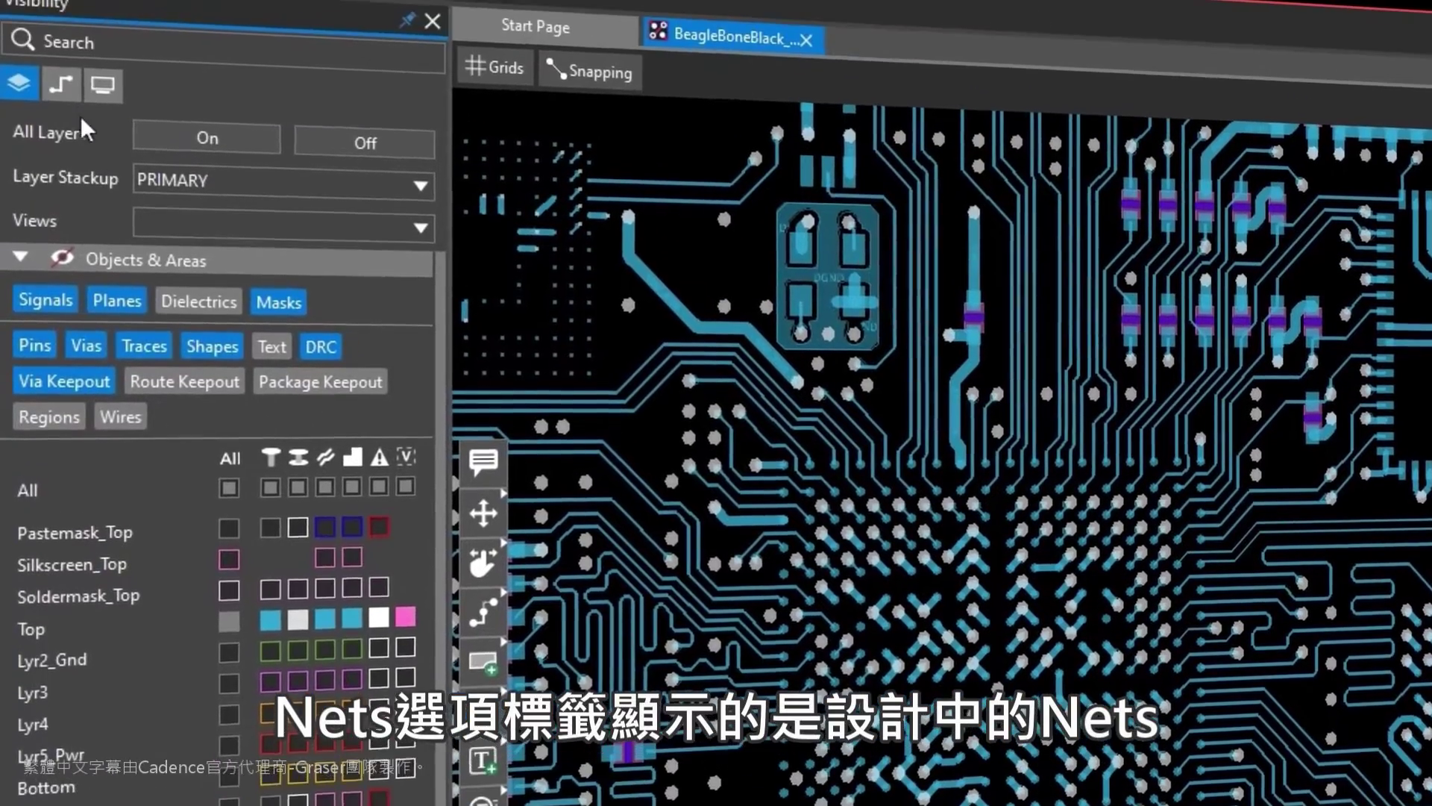
- Assign a solid magenta net color to the differential pairs Ddr_Clk, Ddr_Dqs0 and Ddr_Dqs1
click(65, 85)
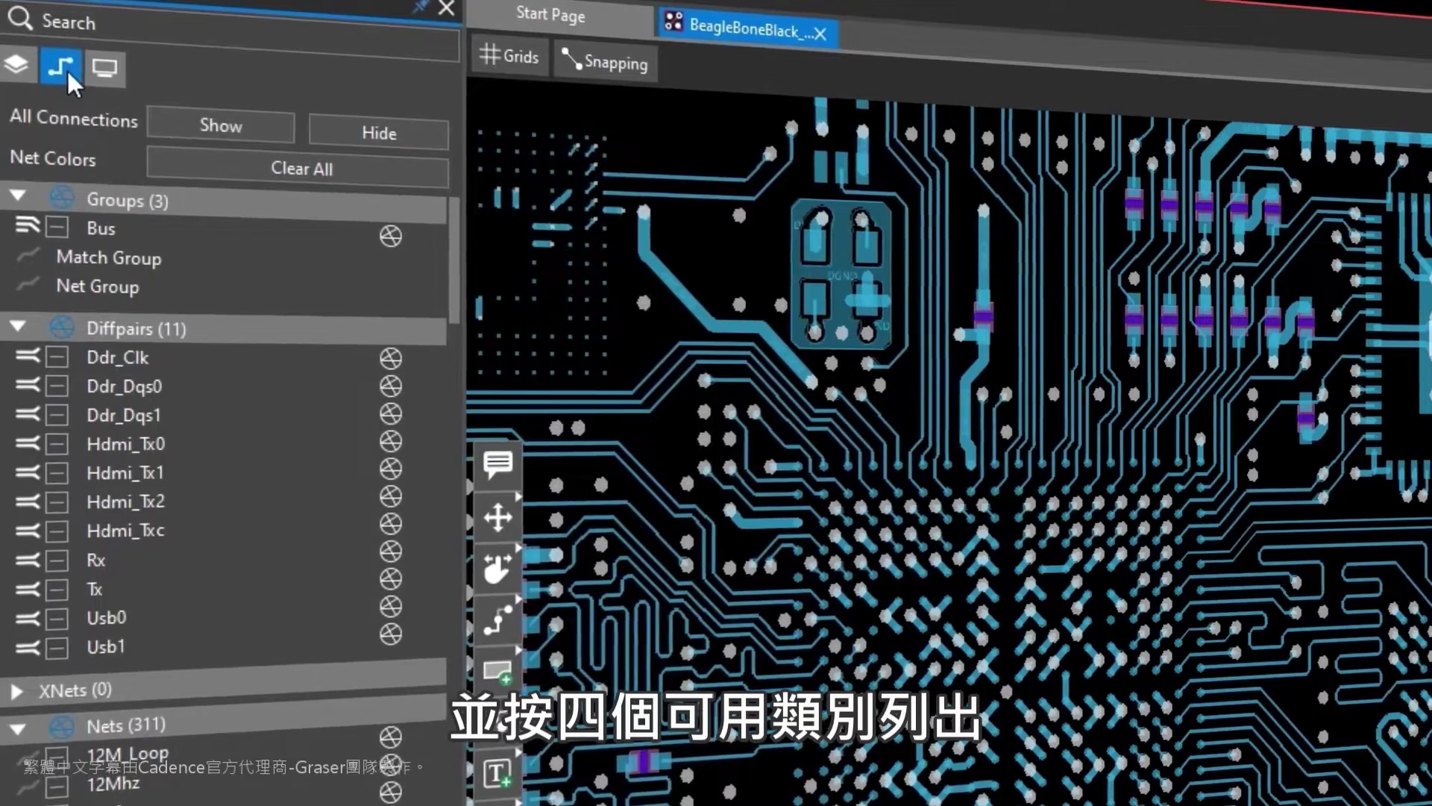
click(168, 357)
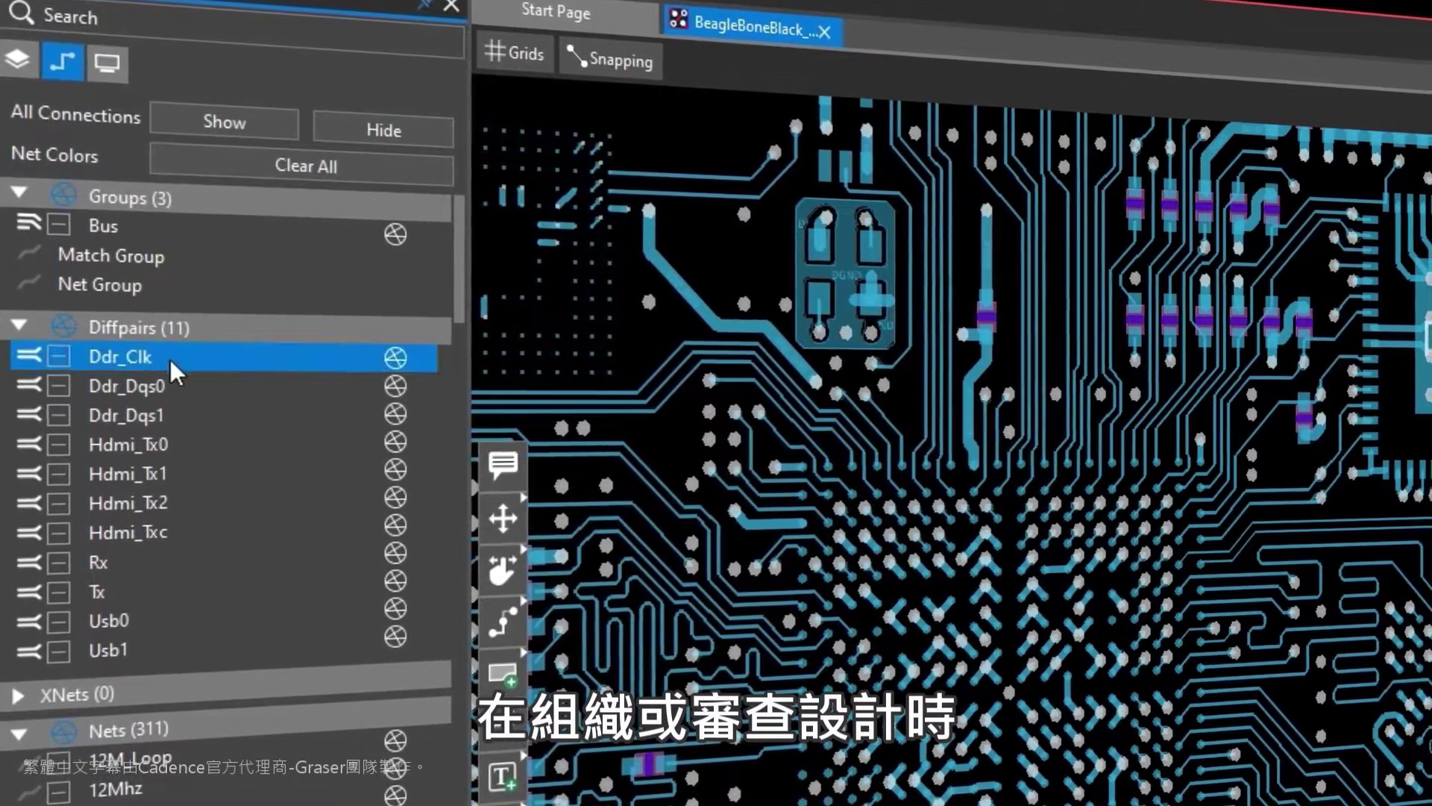
shift+click(172, 415)
right_click(172, 414)
click(192, 425)
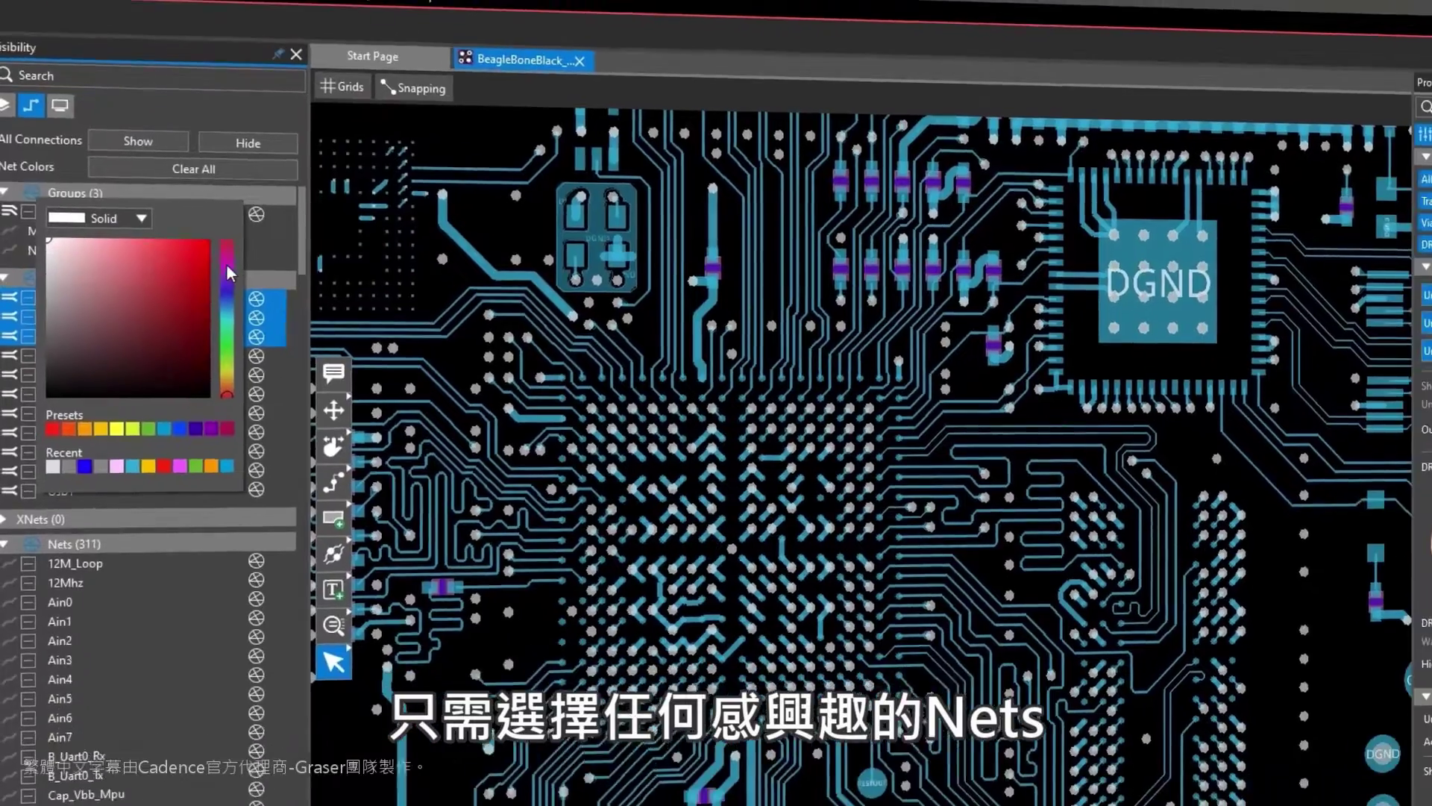
click(226, 263)
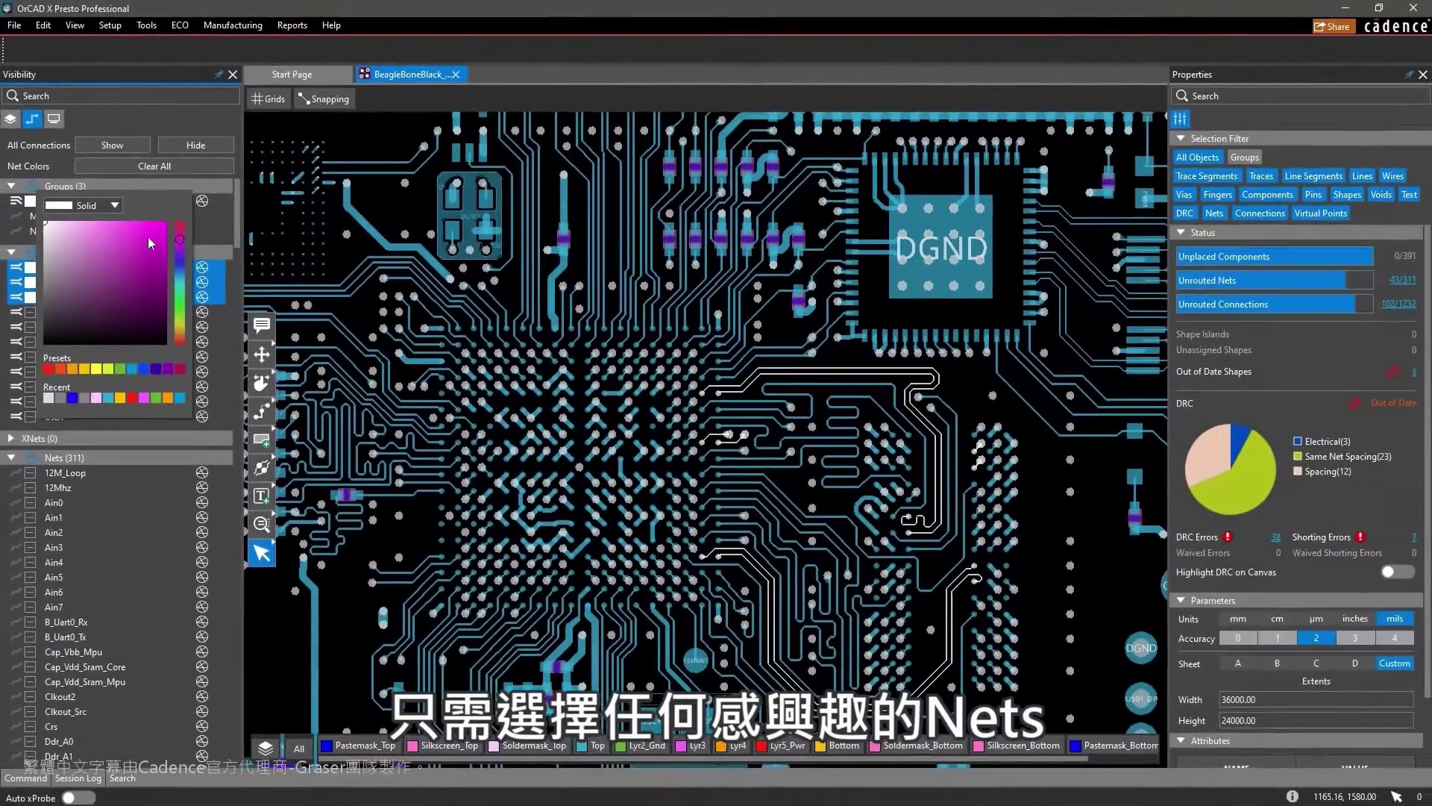
click(150, 246)
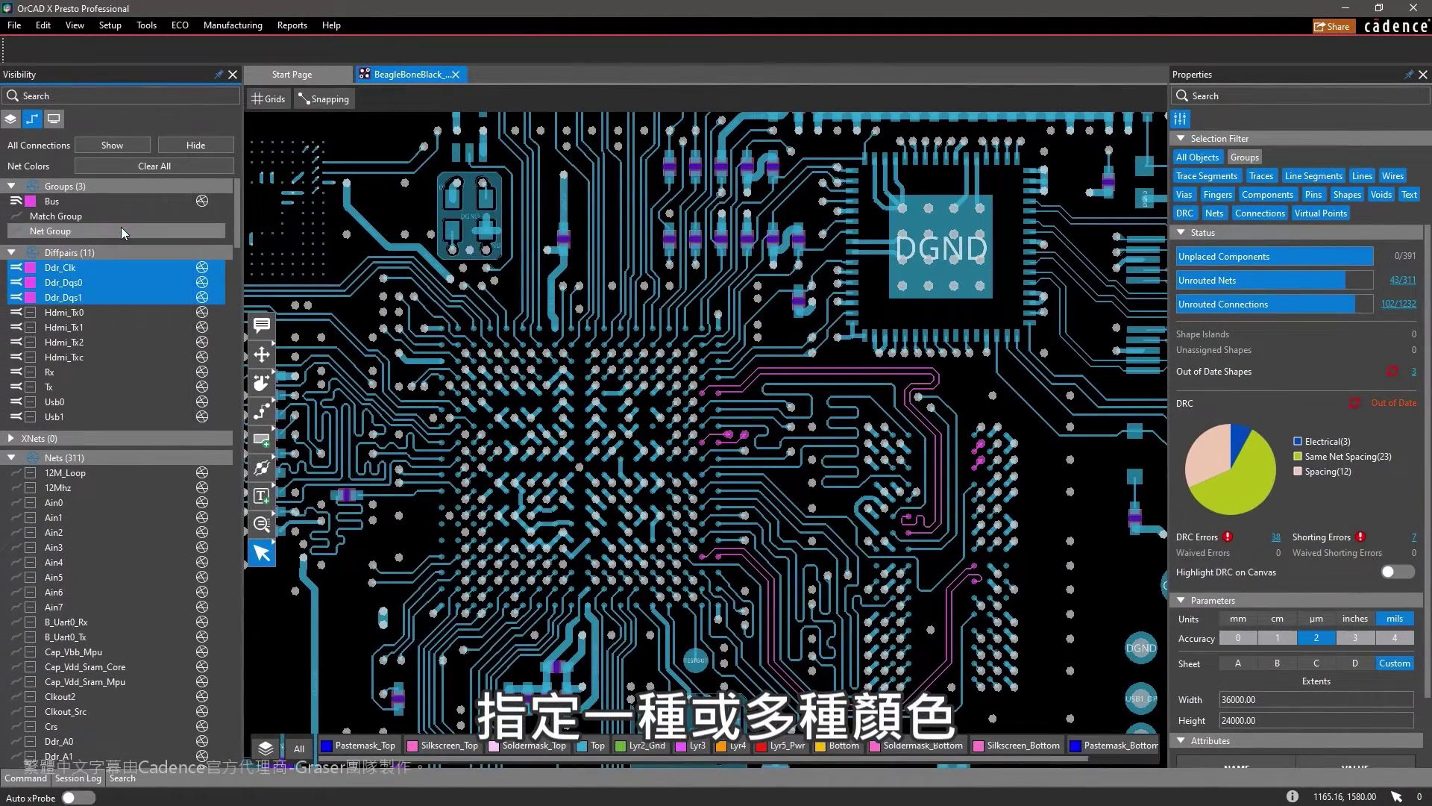
- Assign a solid orange net color to the differential pairs Hdmi_Tx0, Hdmi_Tx1, Hdmi_Tx2 and Hdmi_Txc
drag(119, 309, 117, 351)
right_click(118, 351)
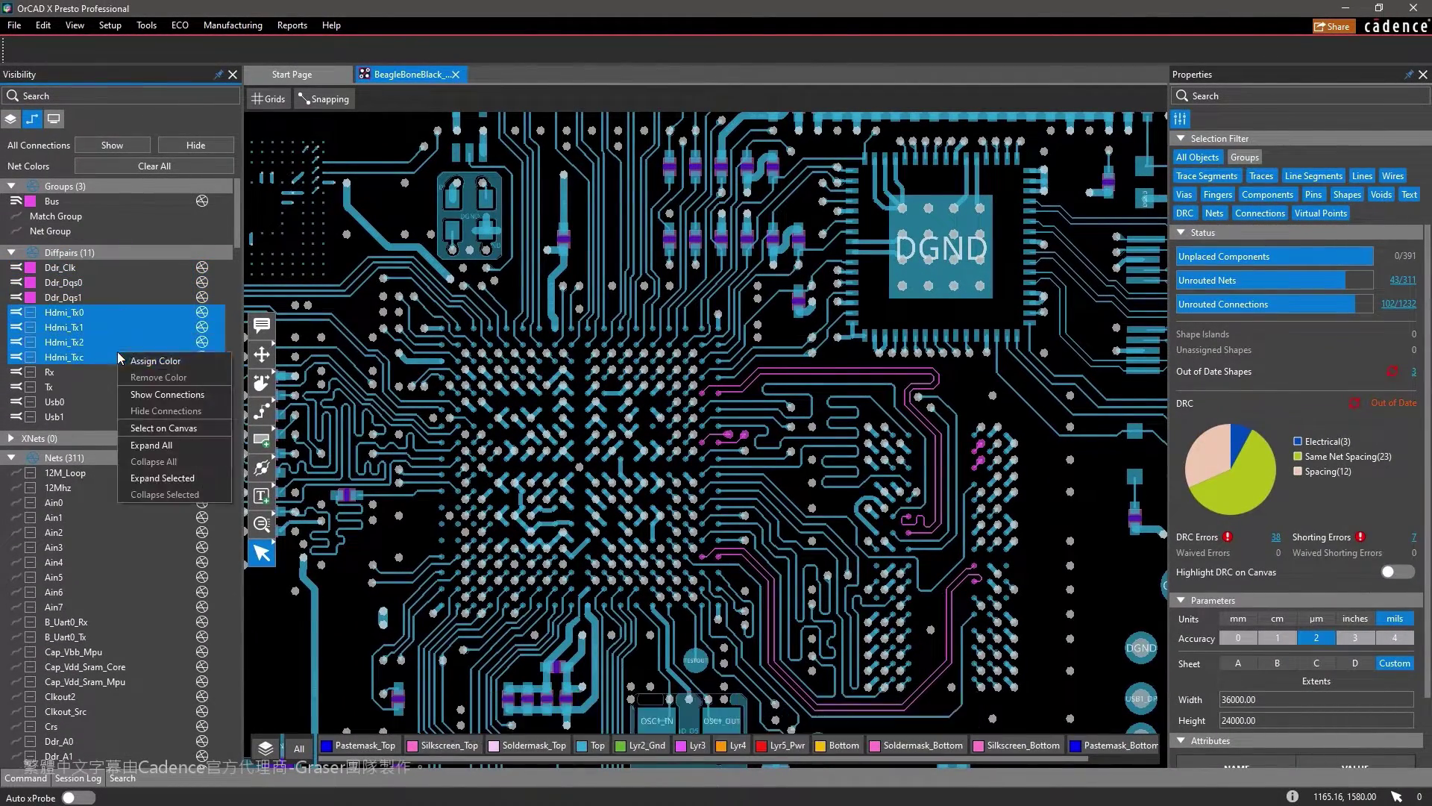
click(122, 360)
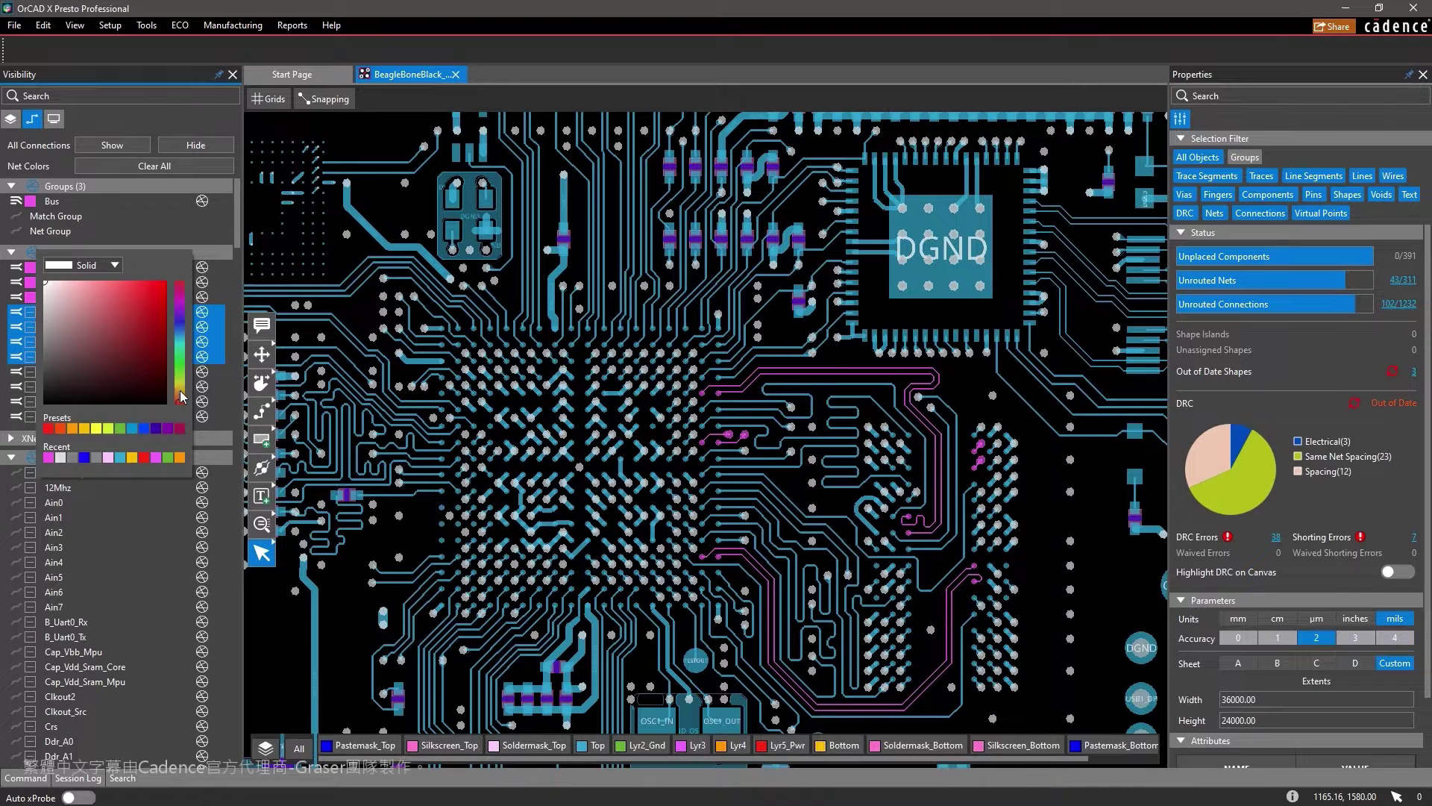
click(146, 285)
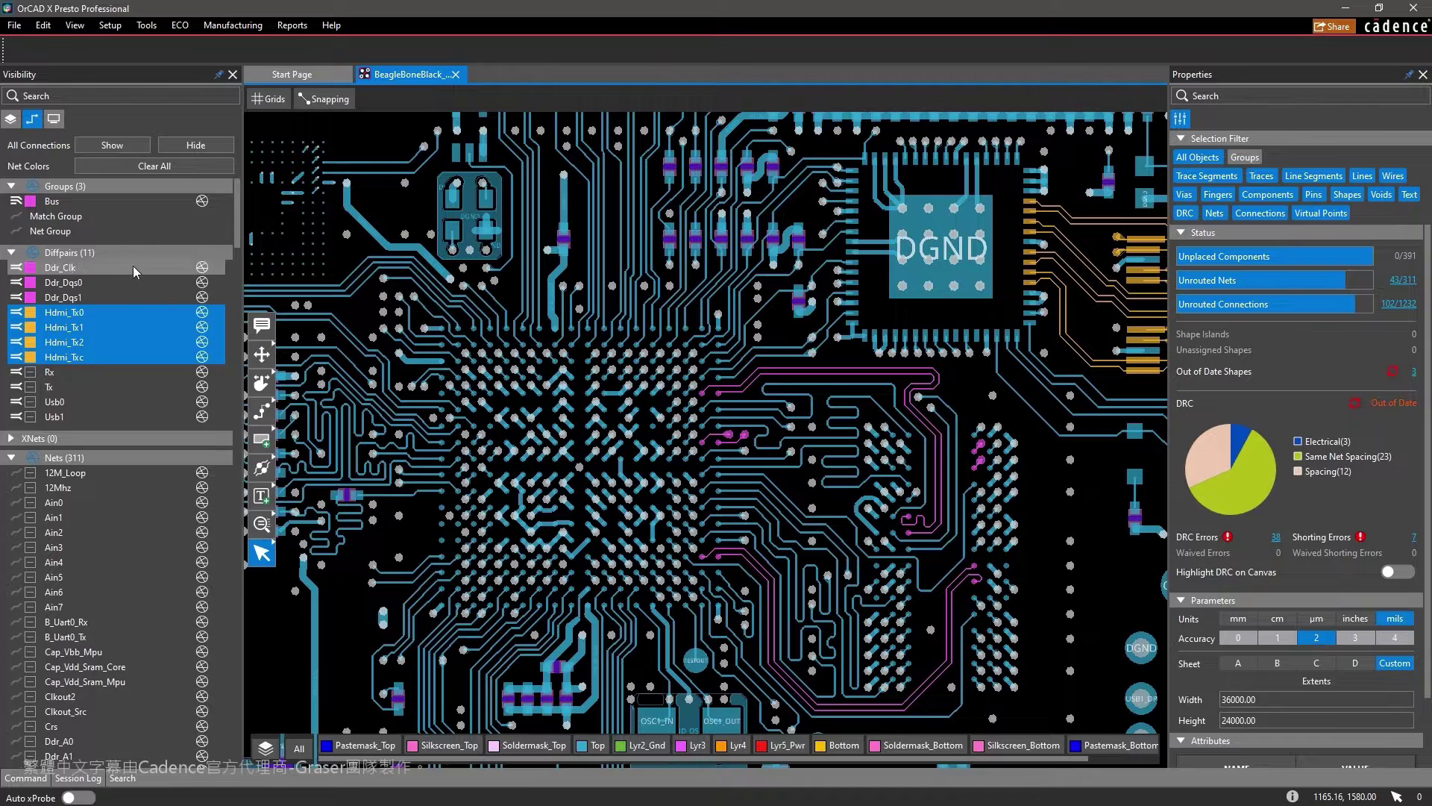
- Enable Shadow Mode in the display settings and set its saturation to 0%
click(54, 119)
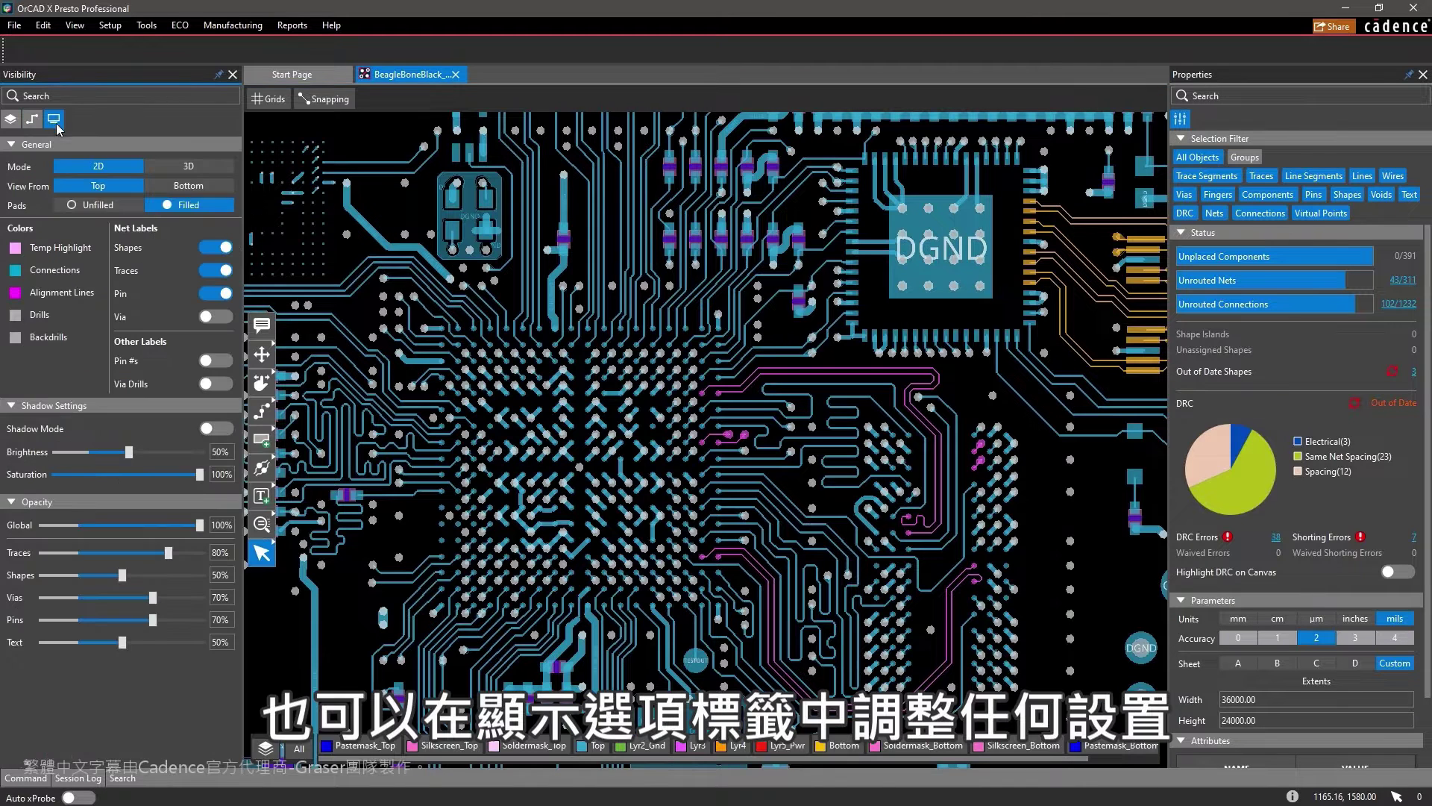
click(216, 429)
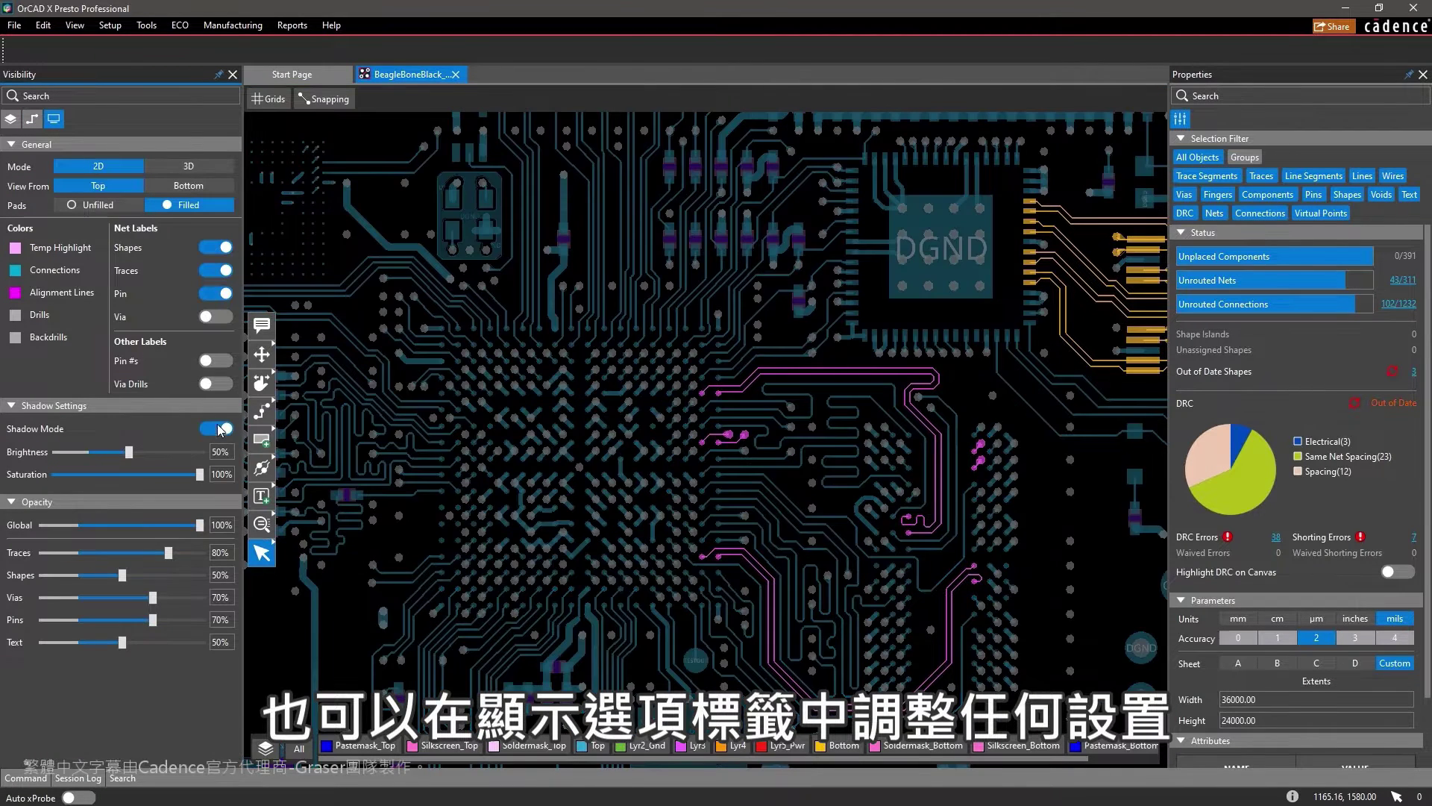
drag(202, 479, 38, 479)
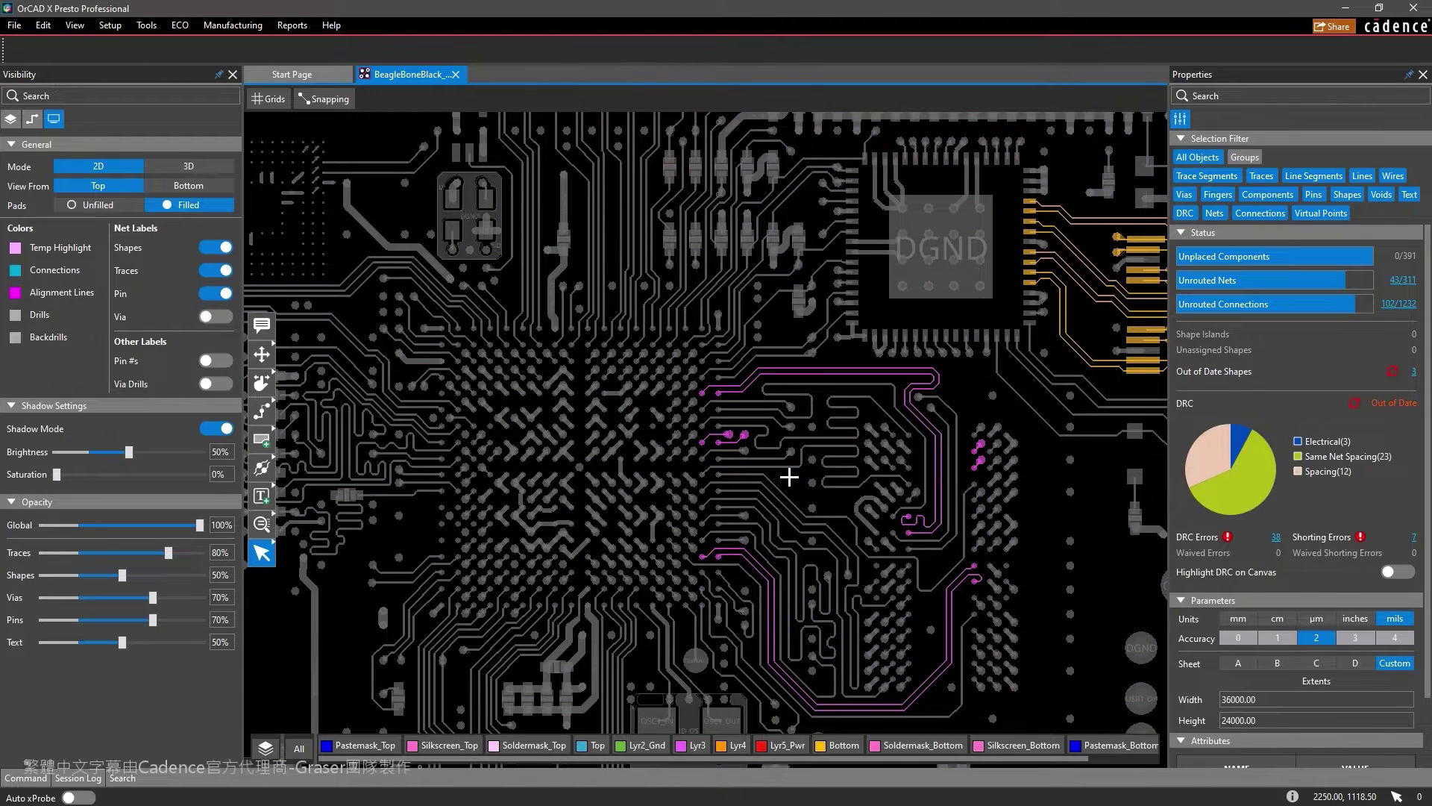
middle_drag(788, 476, 536, 449)
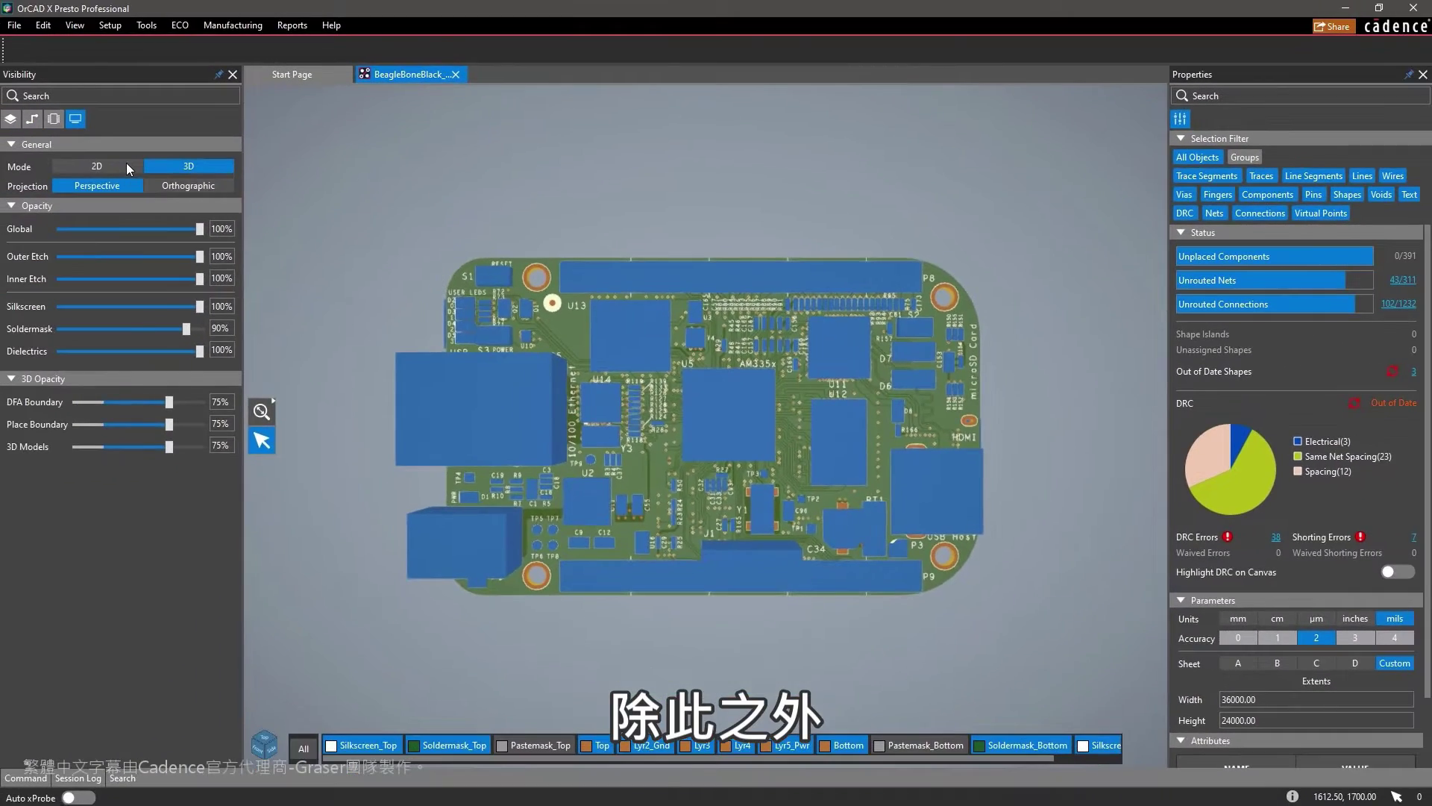
- Return the board view to 2D mode and look up component D7's part number in the design search
click(126, 164)
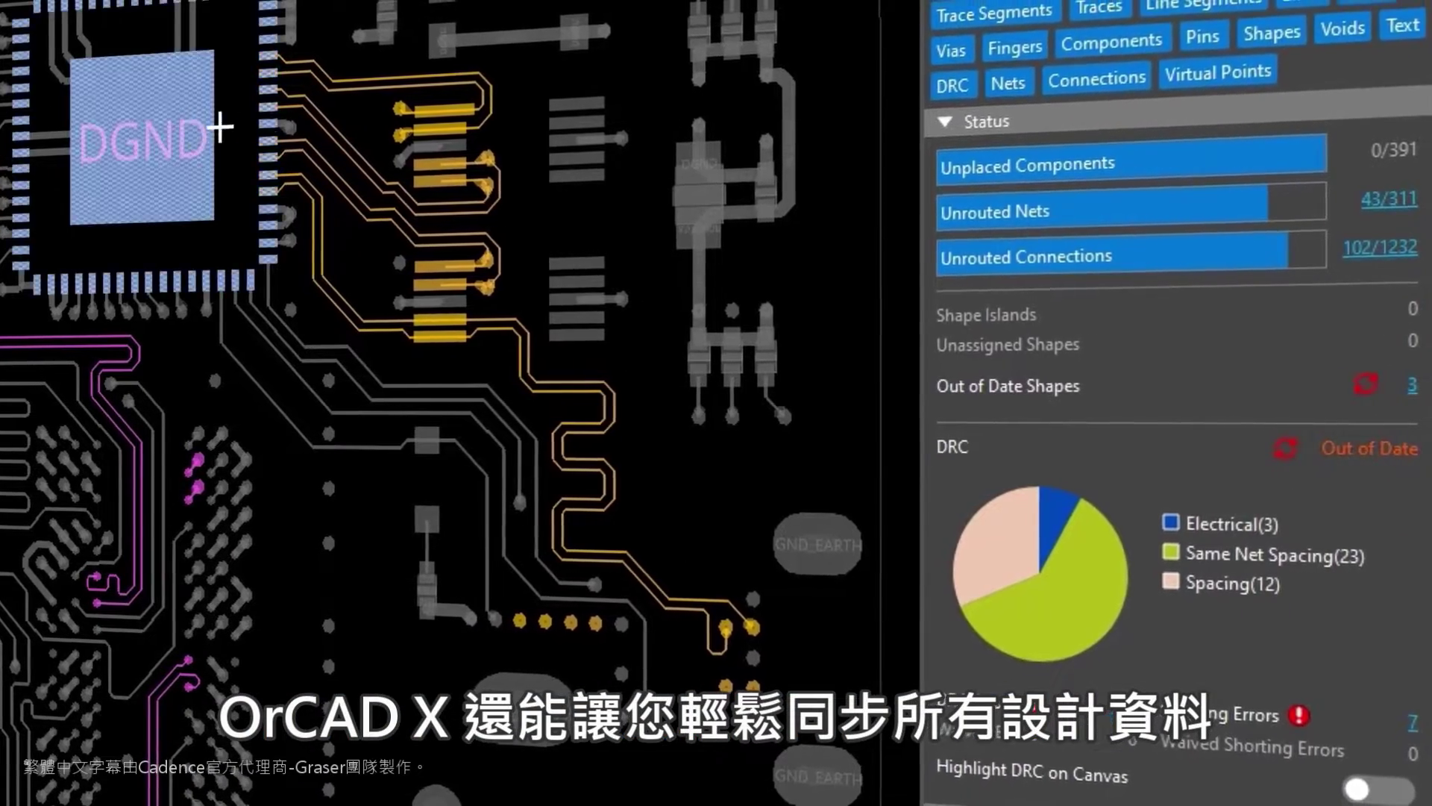
click(453, 142)
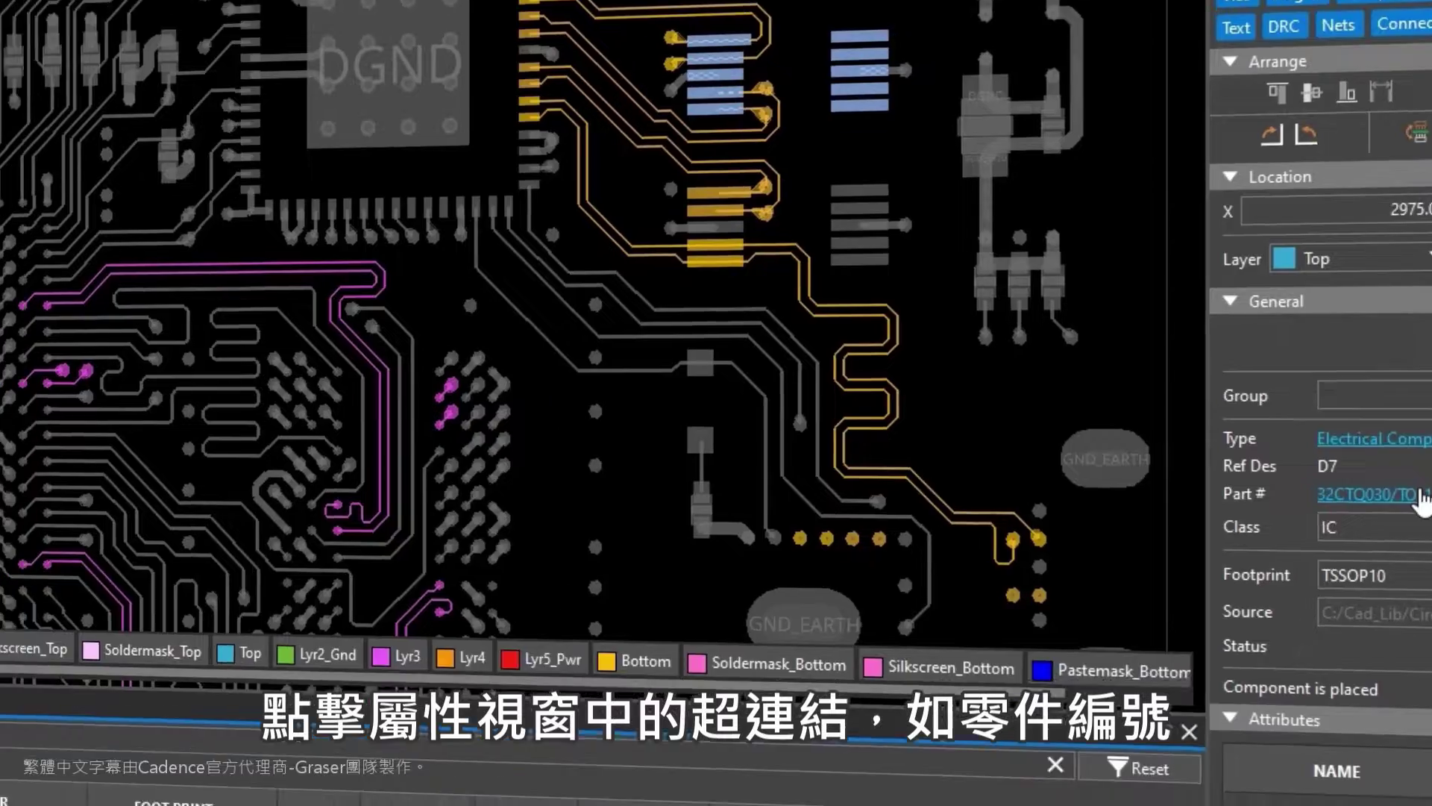
click(1418, 495)
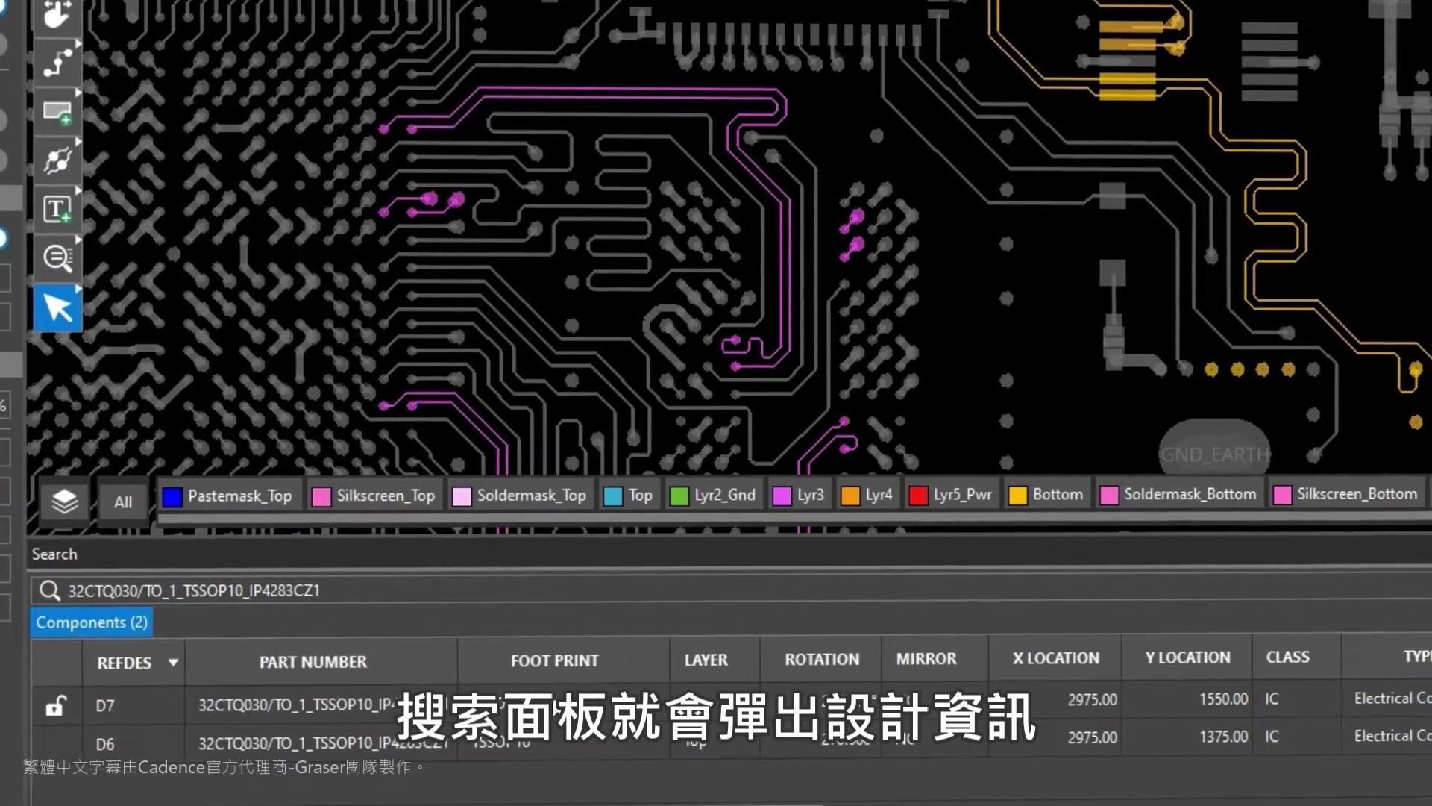
- Select both components with part number 32CTQ030/TO_1_TSSOP10_IP4283CZ1, D7 and D6, on the canvas from the search results
drag(415, 761, 302, 716)
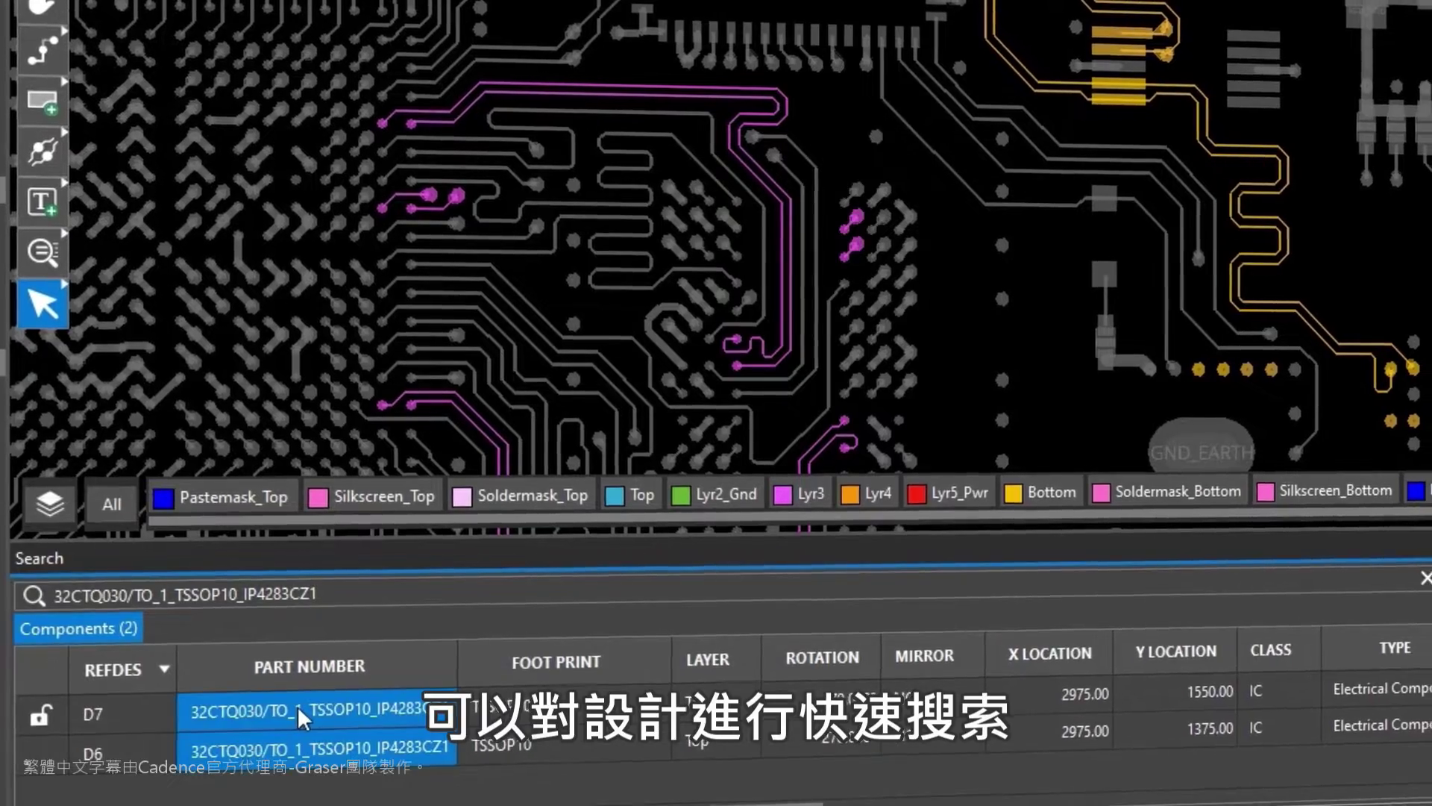
right_click(302, 716)
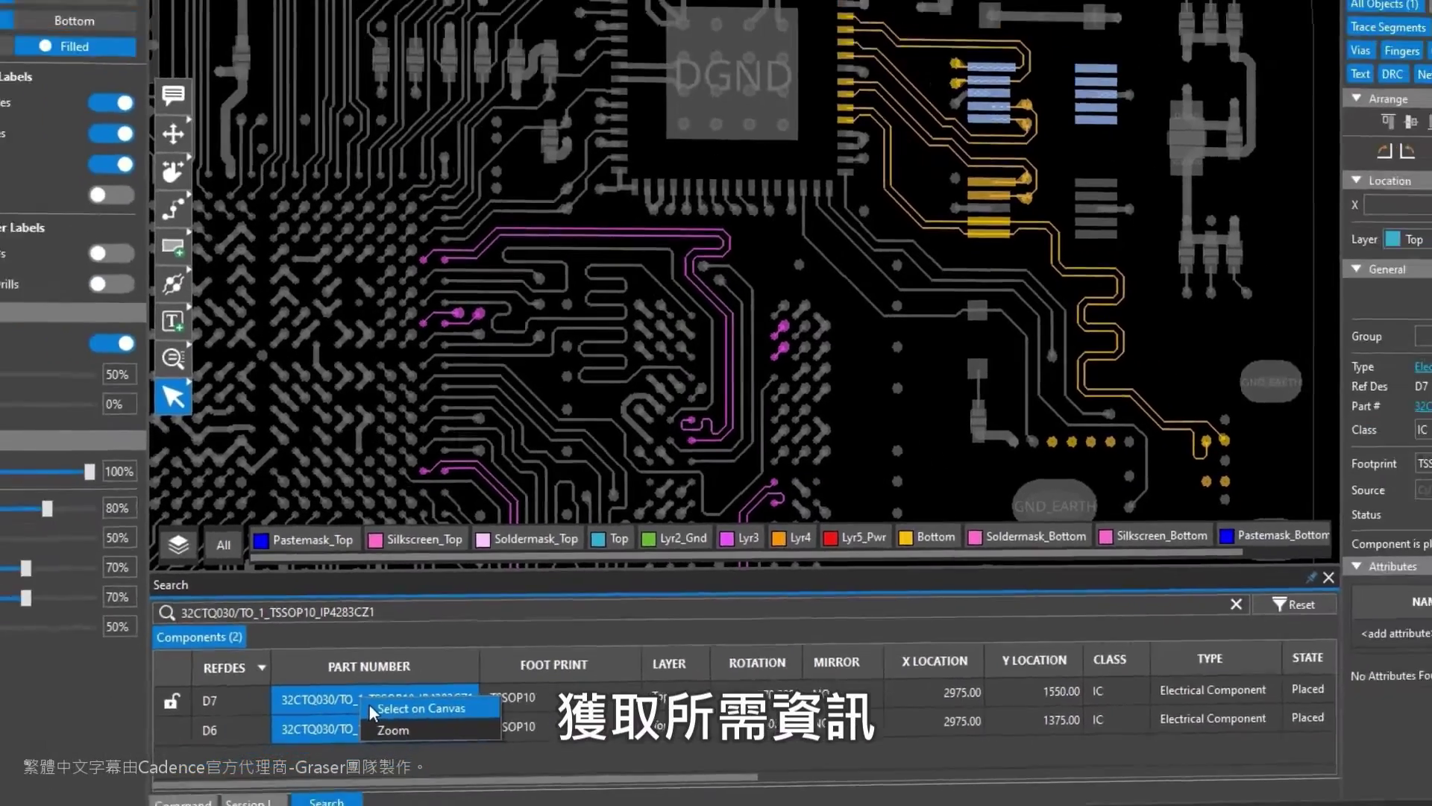
click(350, 718)
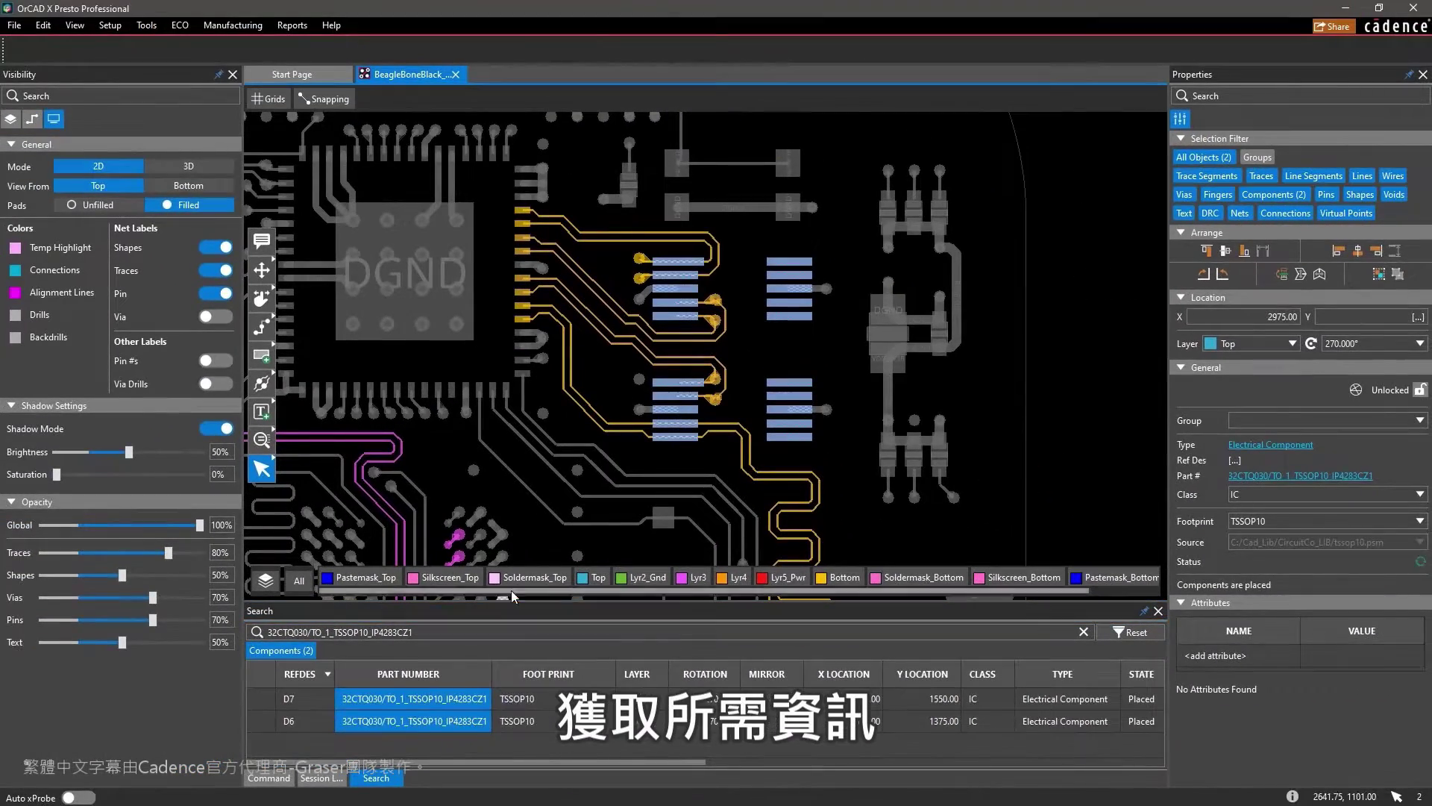
- Clear the component selection and locate the first listed DRC error, Total Etch Length on net Mii1_Txd3, on the canvas
click(542, 552)
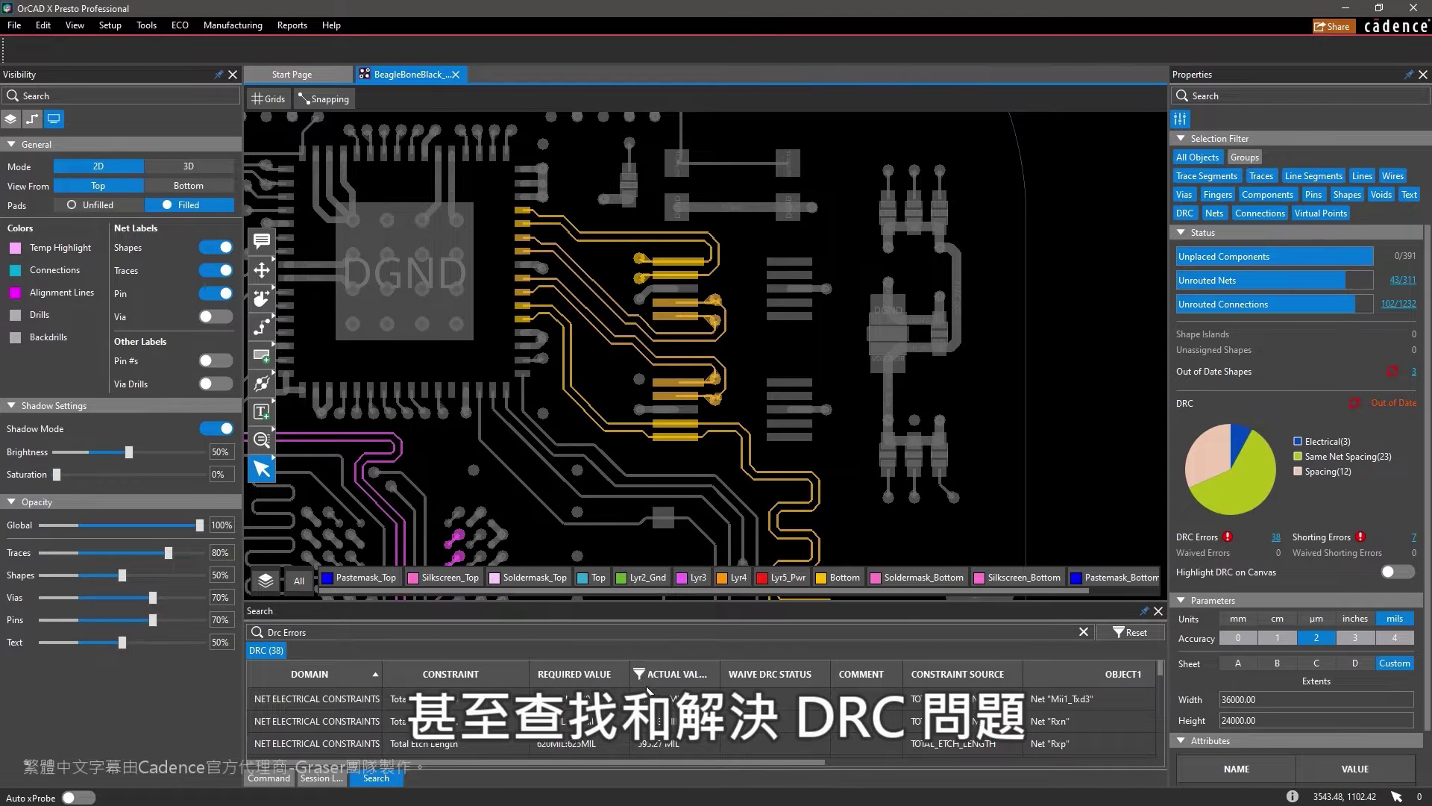
click(506, 705)
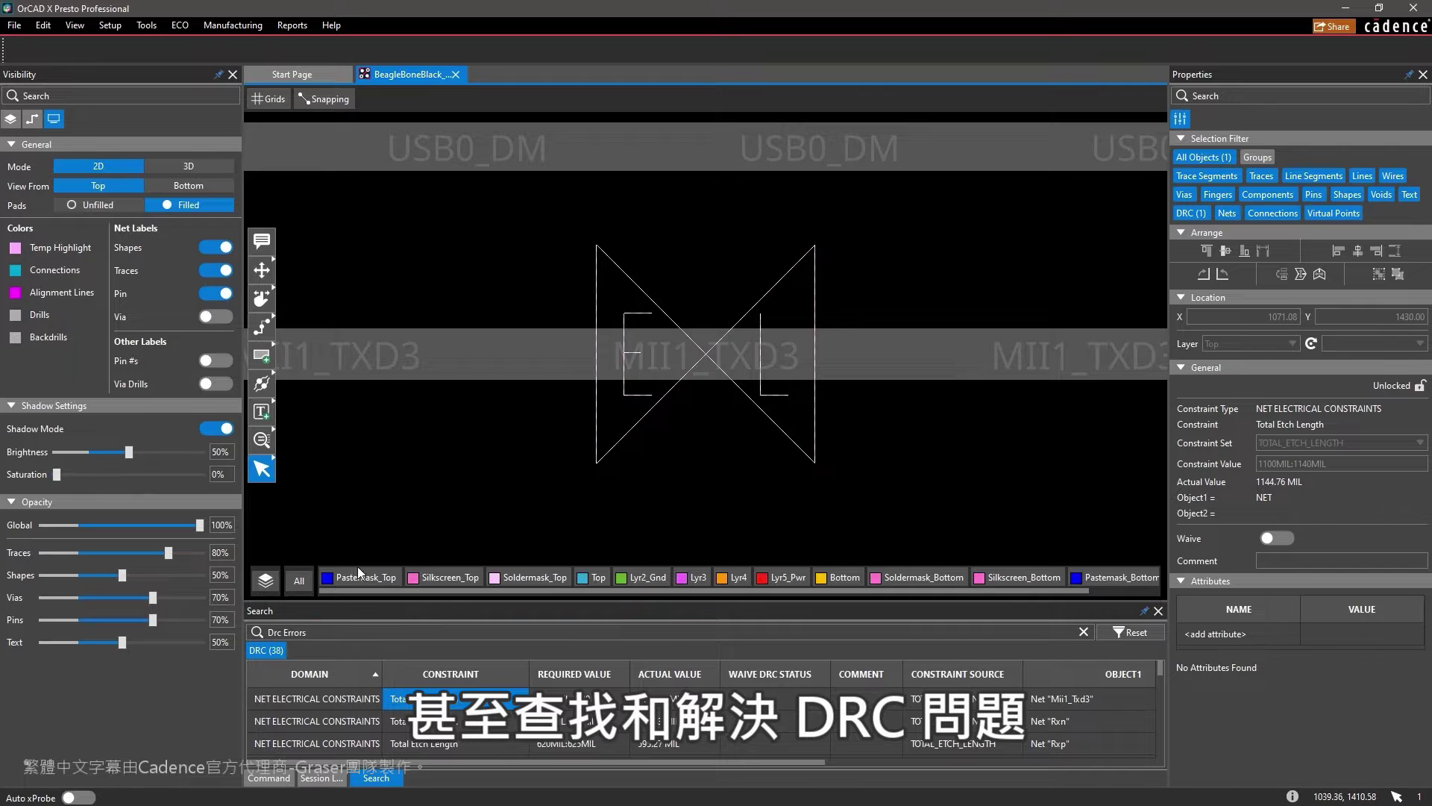
- Turn off Shadow Mode and slide the last meander of the MII1_TXD3 trace straight to shorten the etch length
click(216, 429)
scroll(701, 351, down, 5)
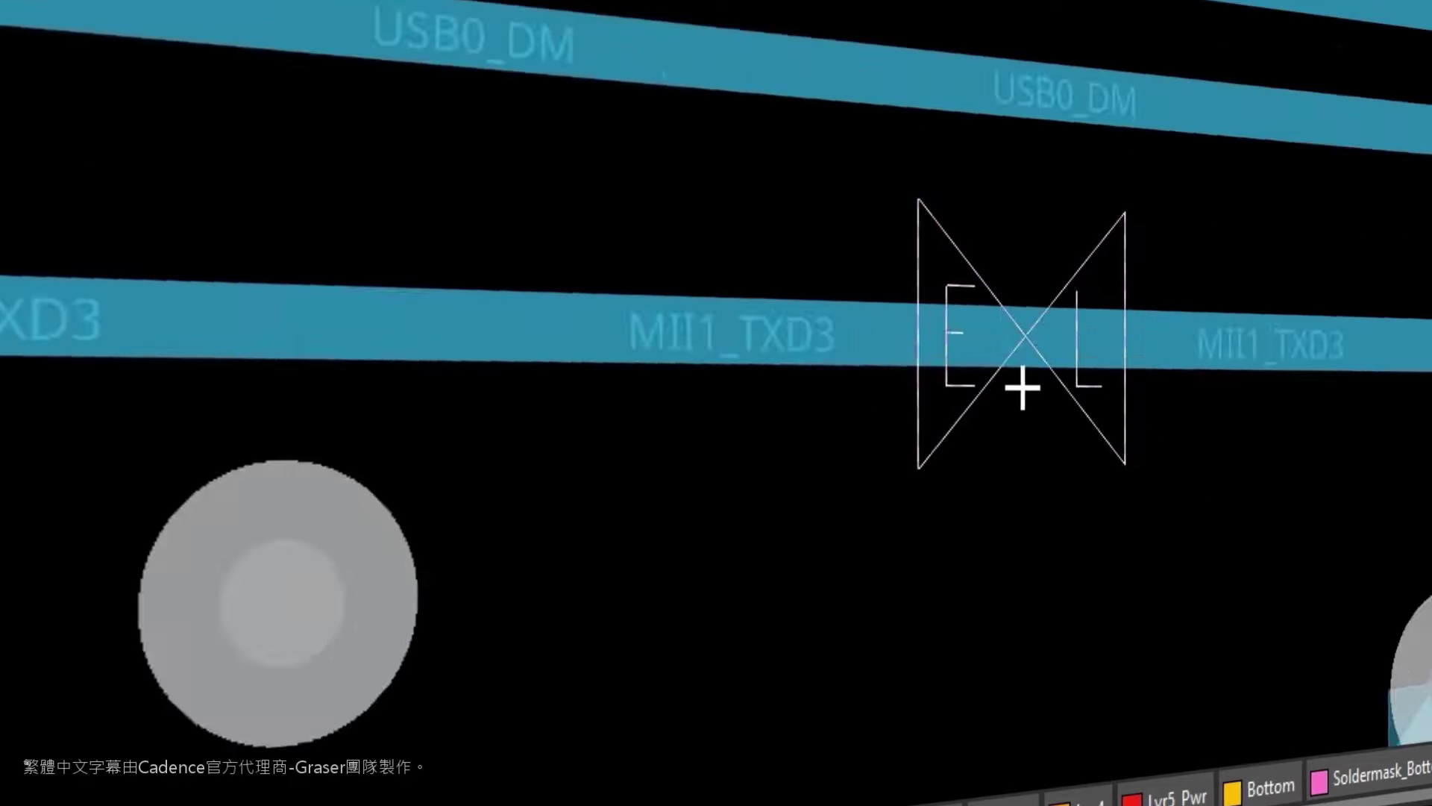
mouse_move(1022, 373)
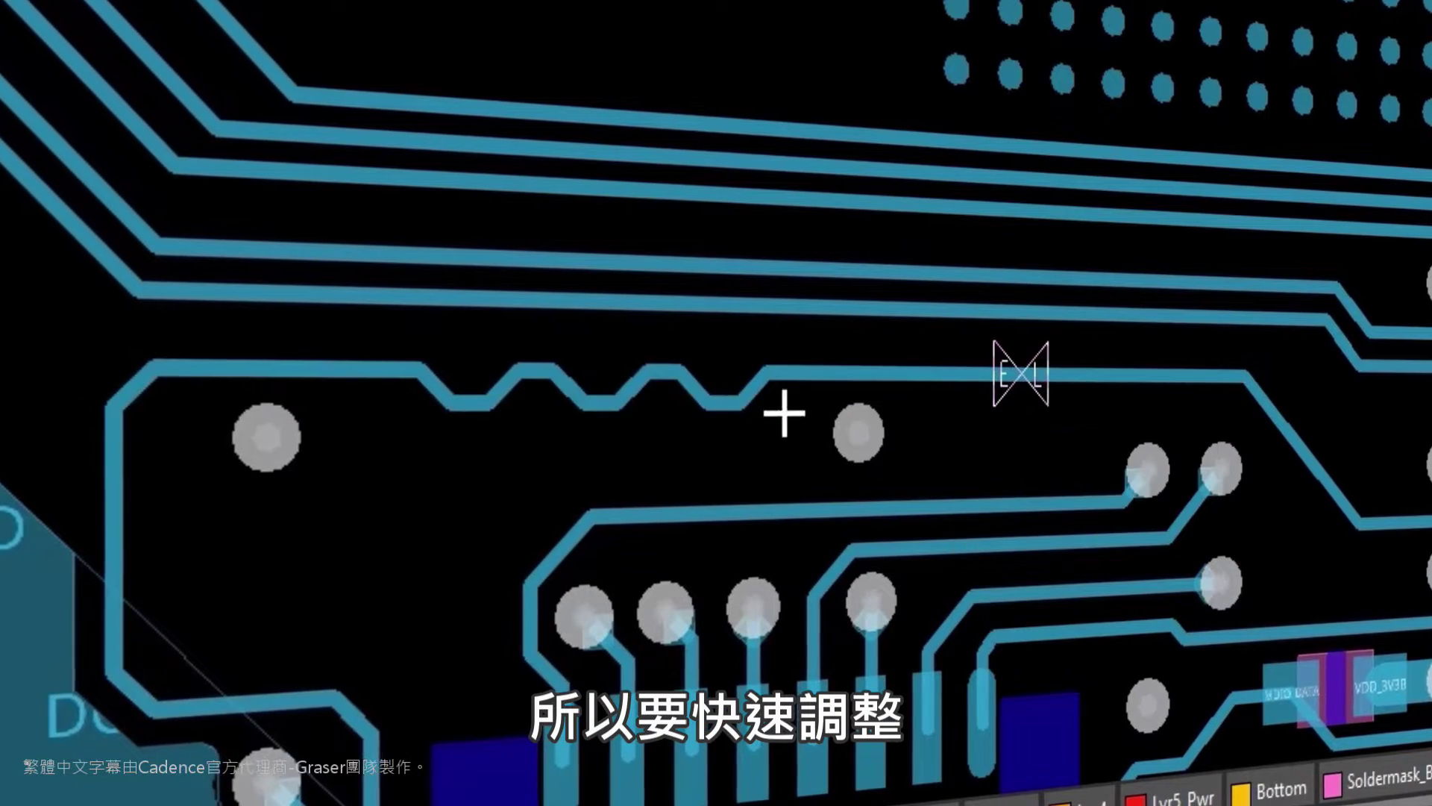
click(721, 403)
drag(721, 404, 723, 383)
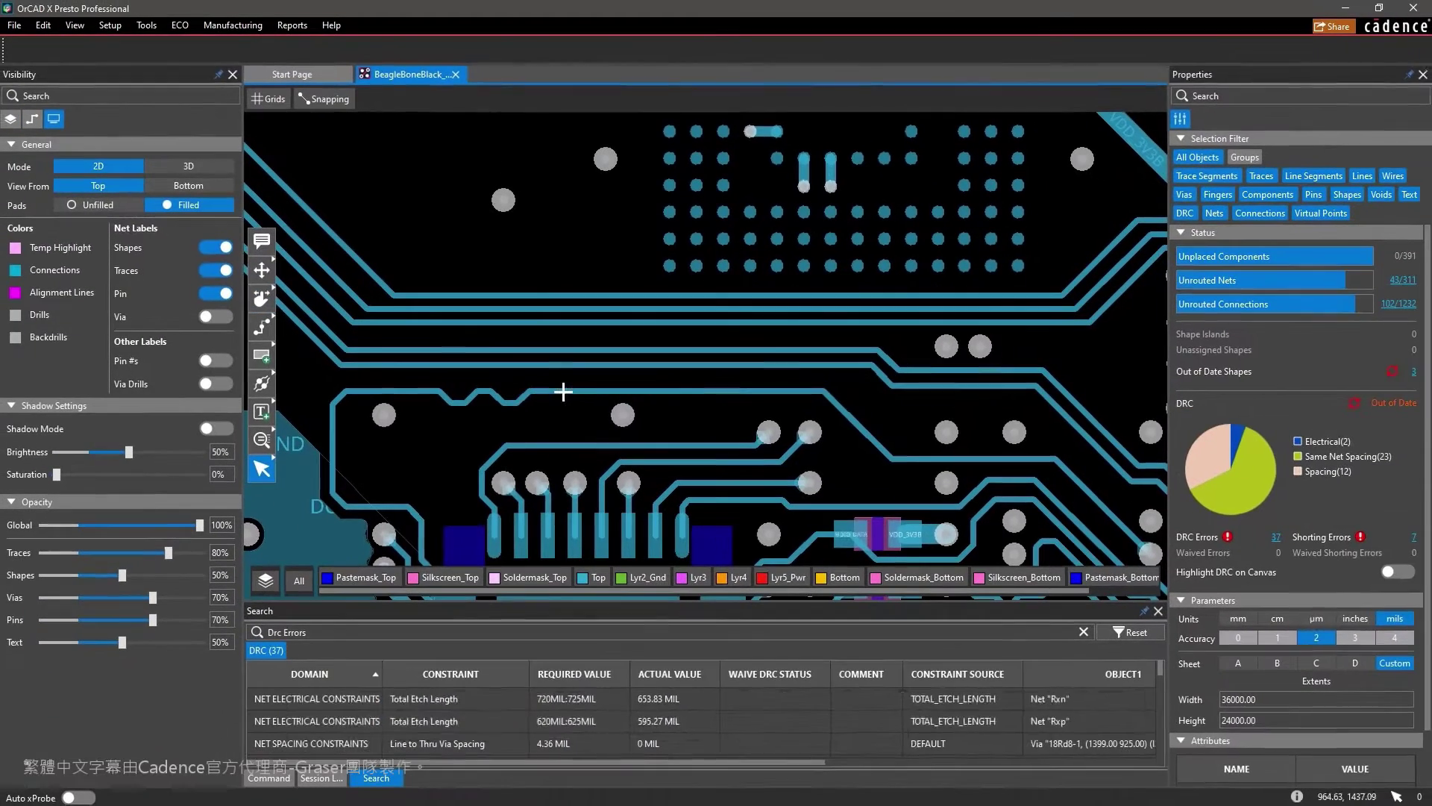
mouse_move(601, 388)
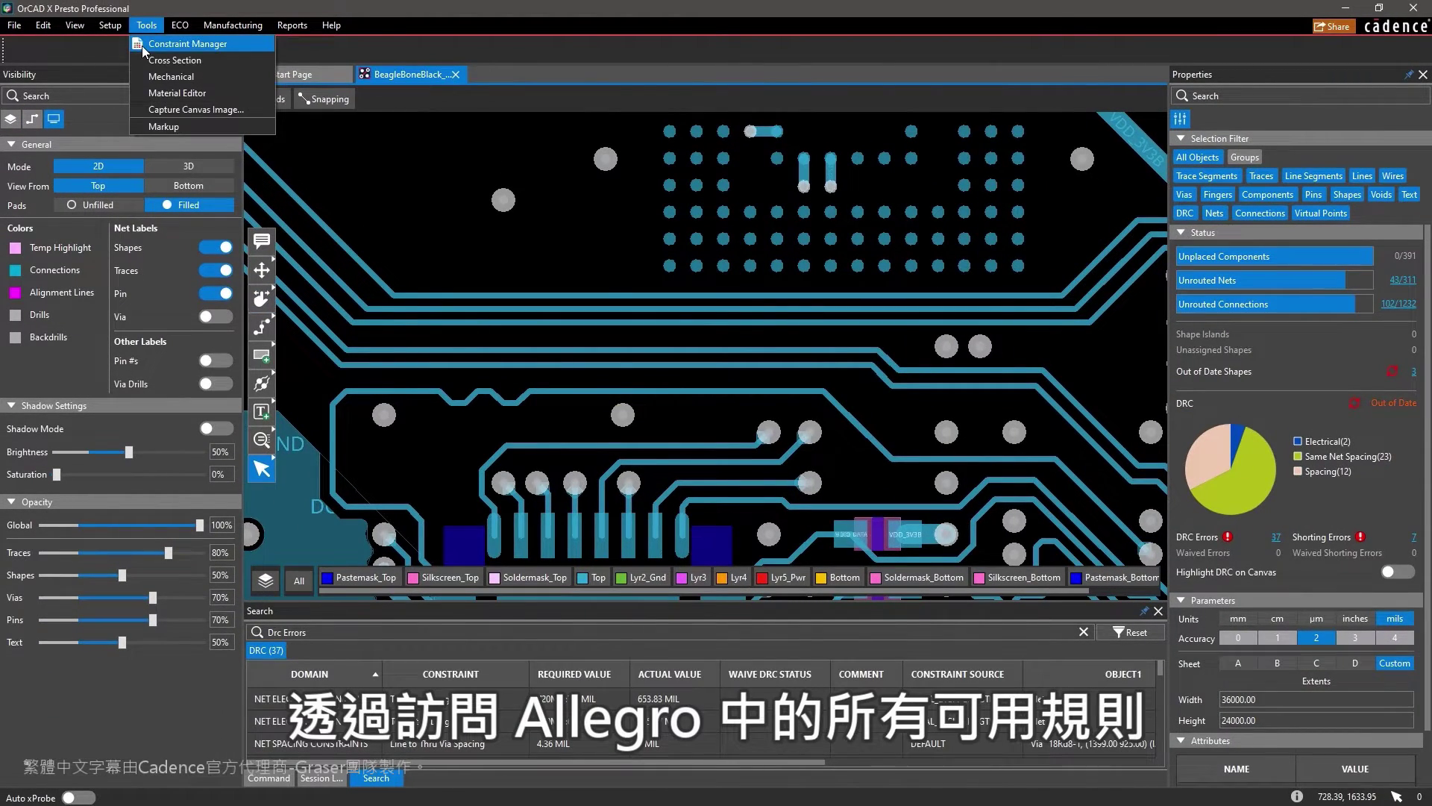
- Review the electrical Total Etch Length, Physical and Spacing rules in the Constraint Manager, and close it
click(143, 46)
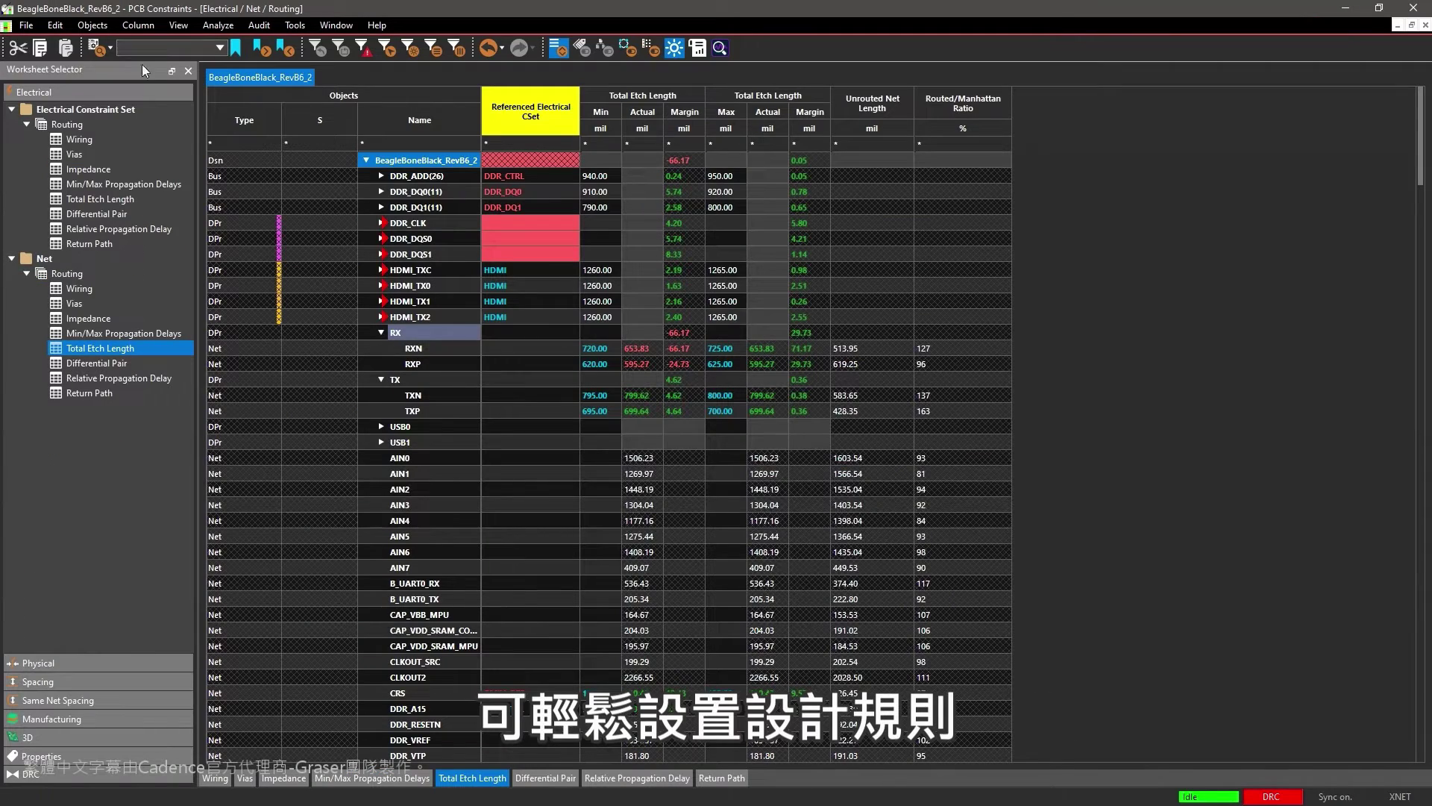
click(124, 664)
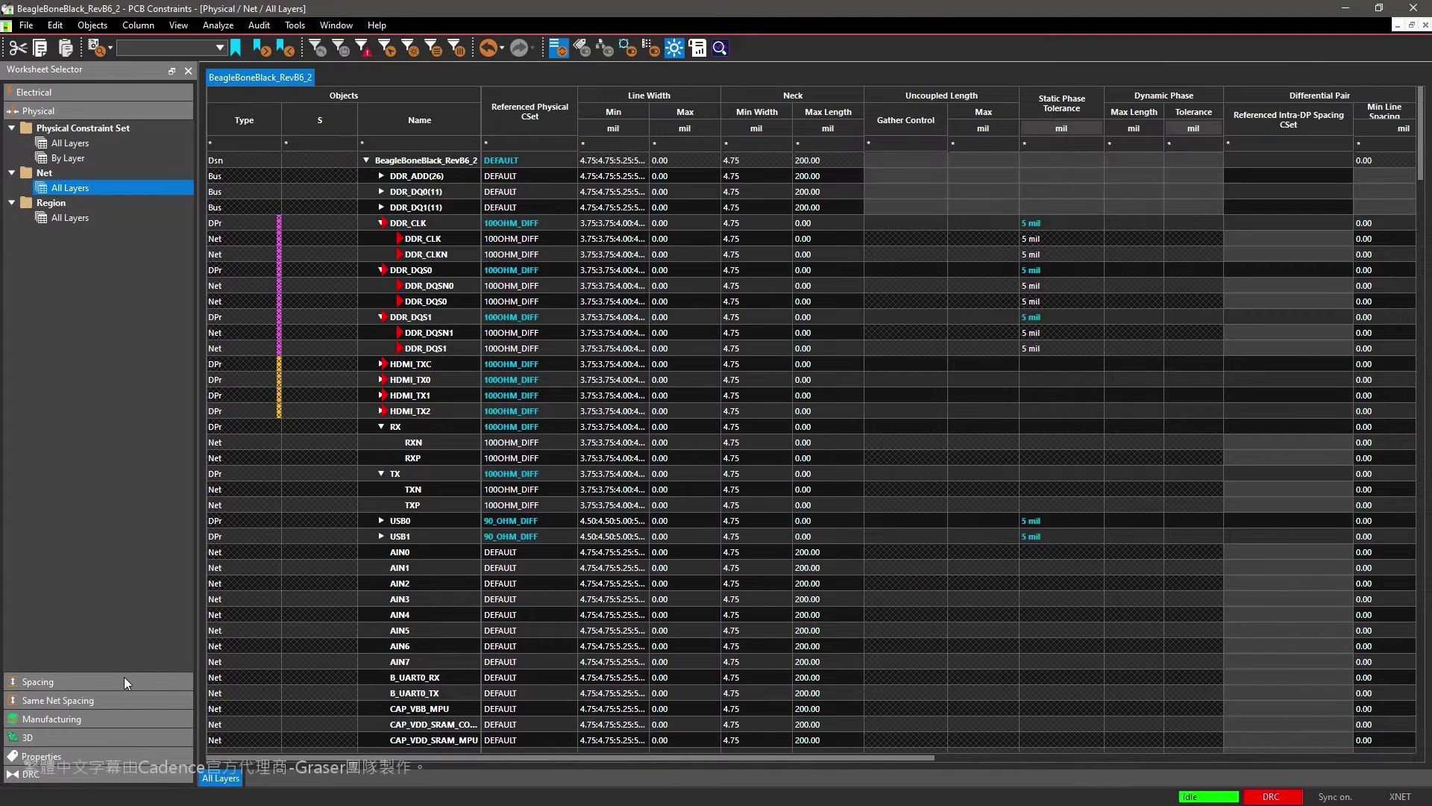
click(124, 679)
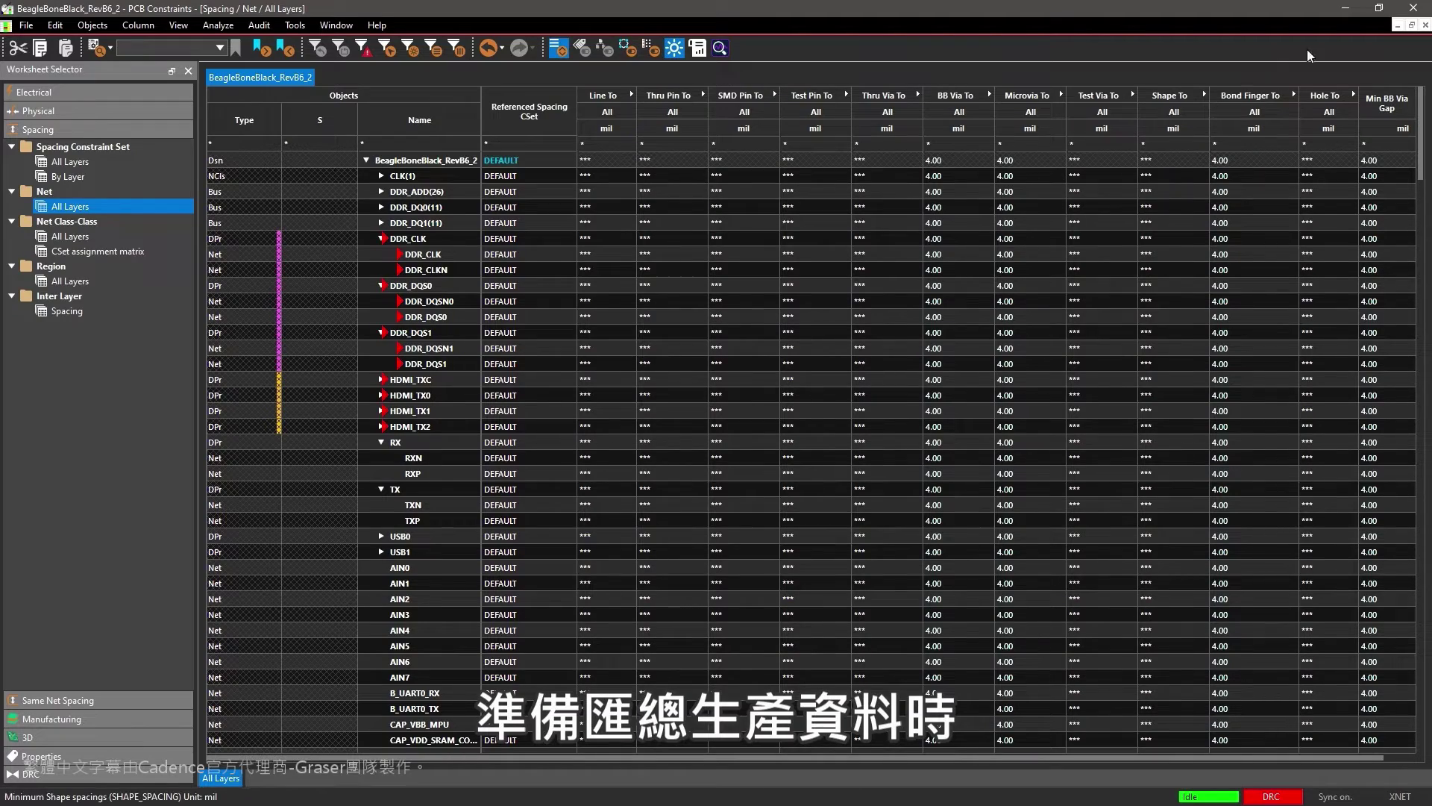
click(1414, 9)
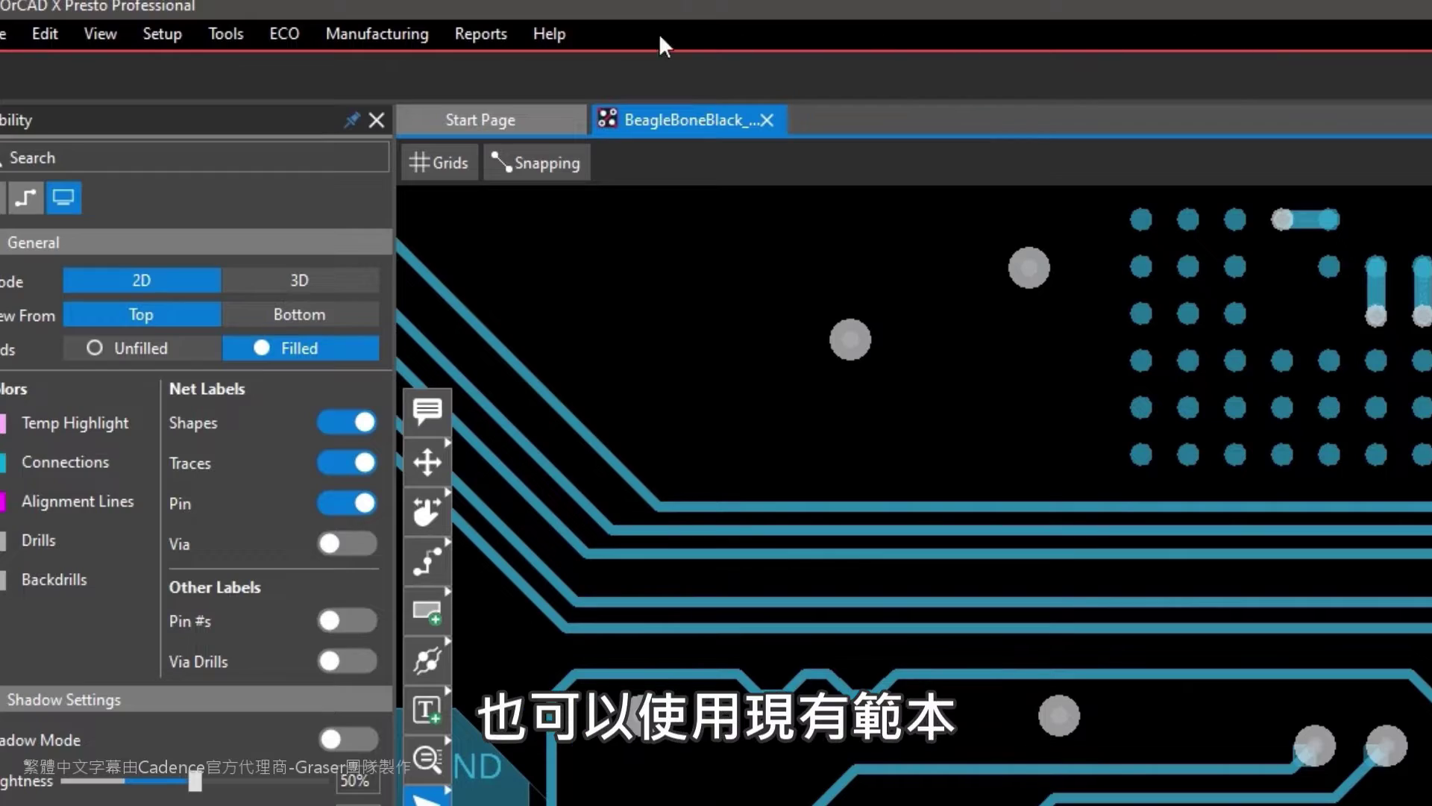
- Create a new LiveDoc manufacturing document from a template
click(400, 42)
mouse_move(496, 119)
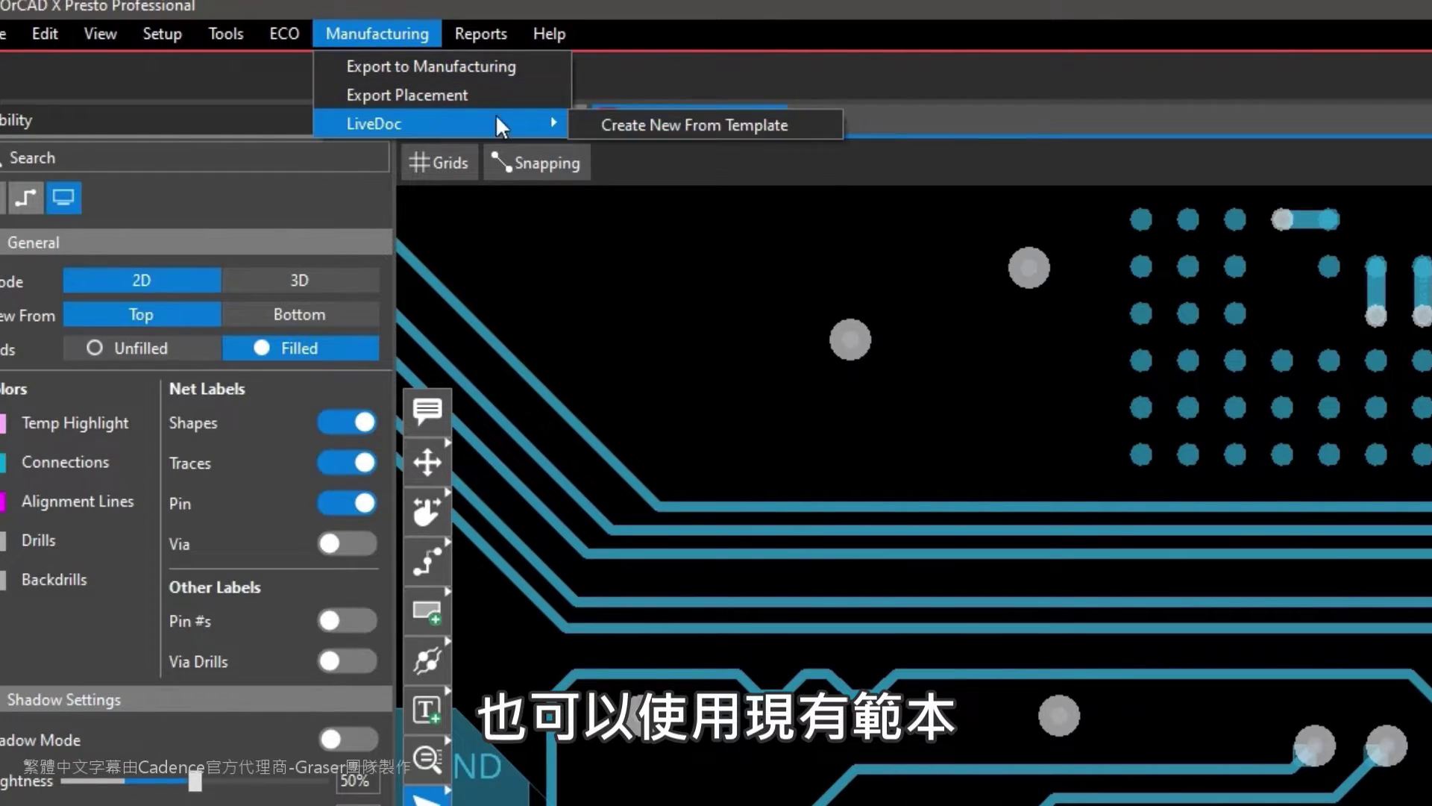
click(582, 123)
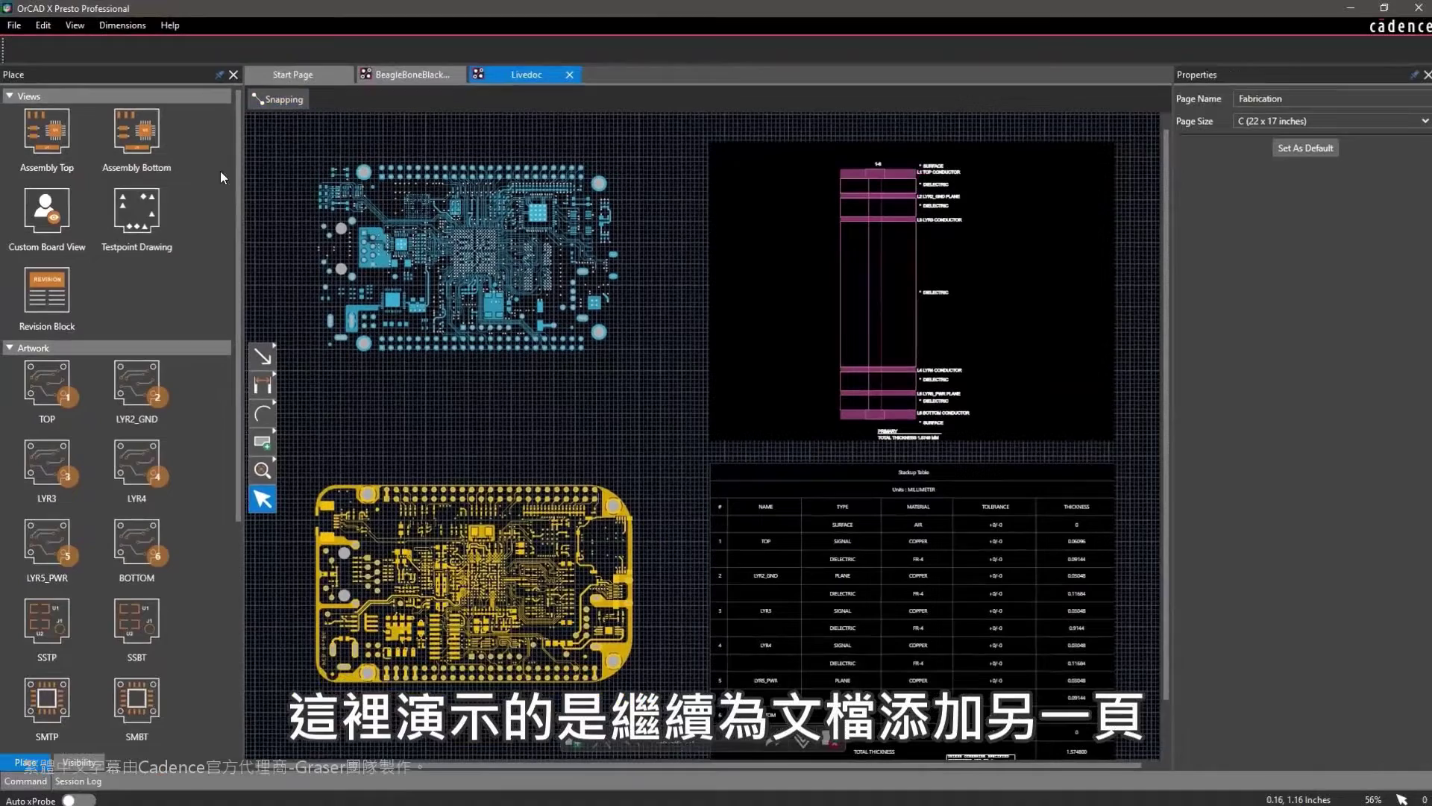
- Collapse the Artwork category and add a blank page to the LiveDoc document
click(59, 321)
click(10, 346)
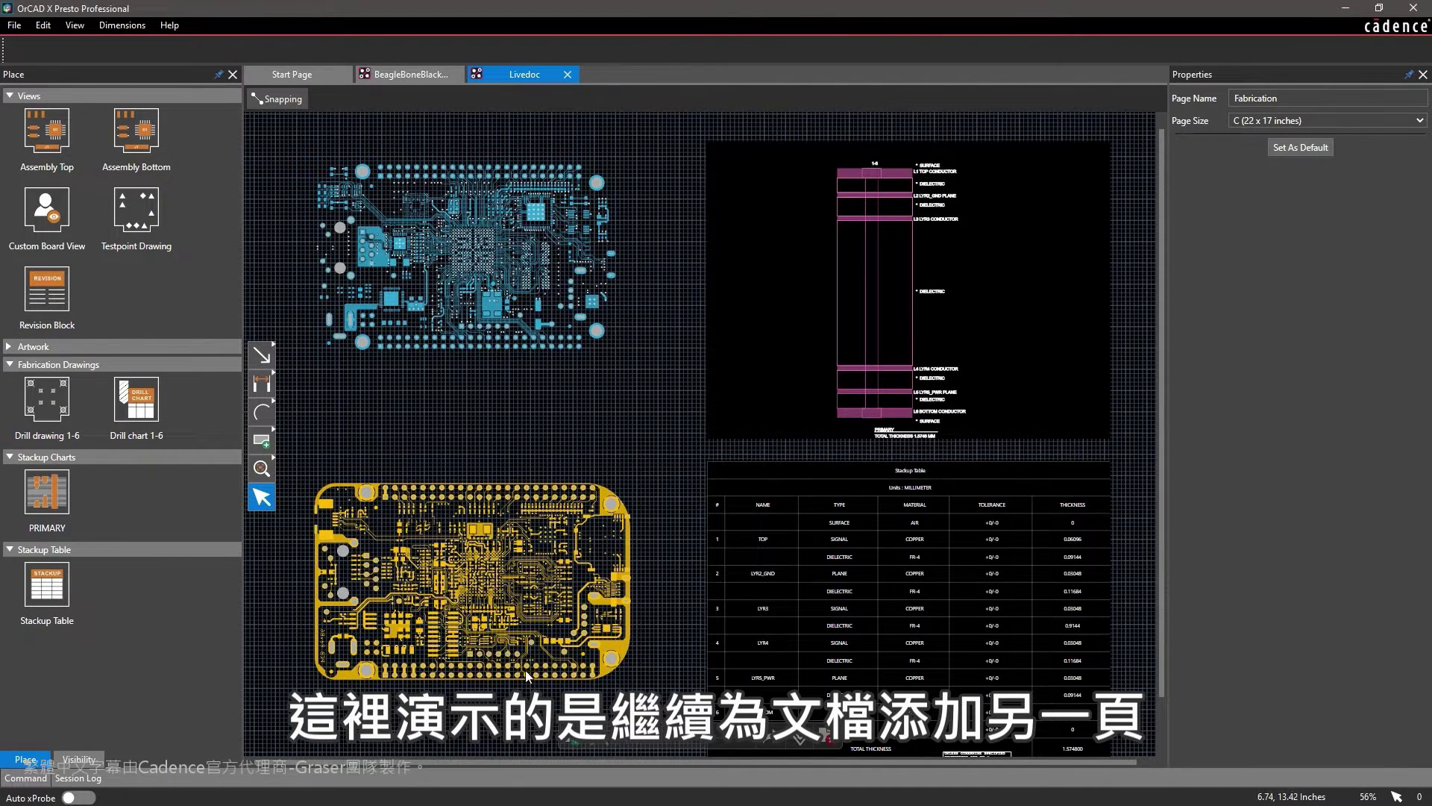
click(567, 731)
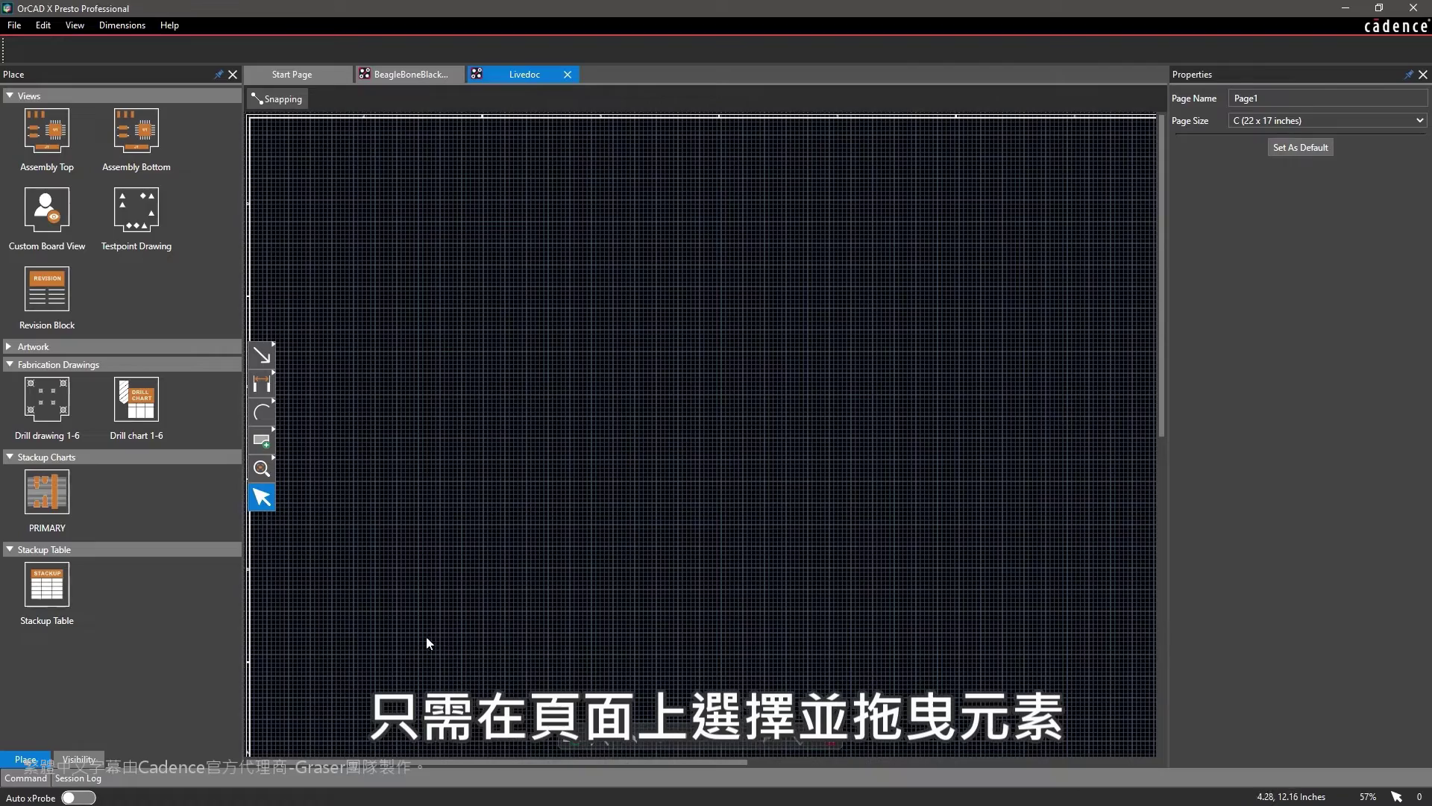
- Place the Drill drawing 1-6 view in the upper left area of the new page
click(46, 400)
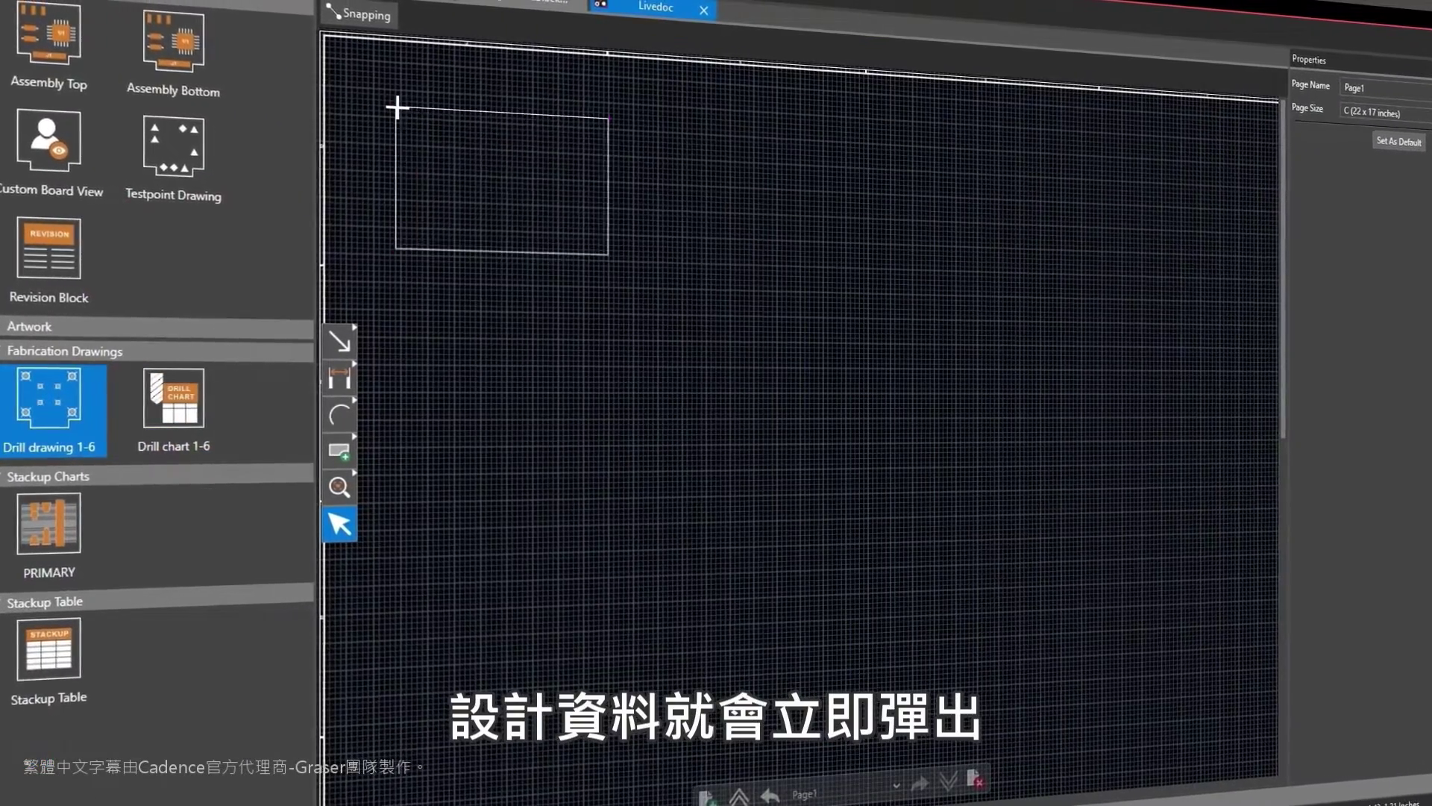
drag(394, 105, 727, 344)
click(684, 361)
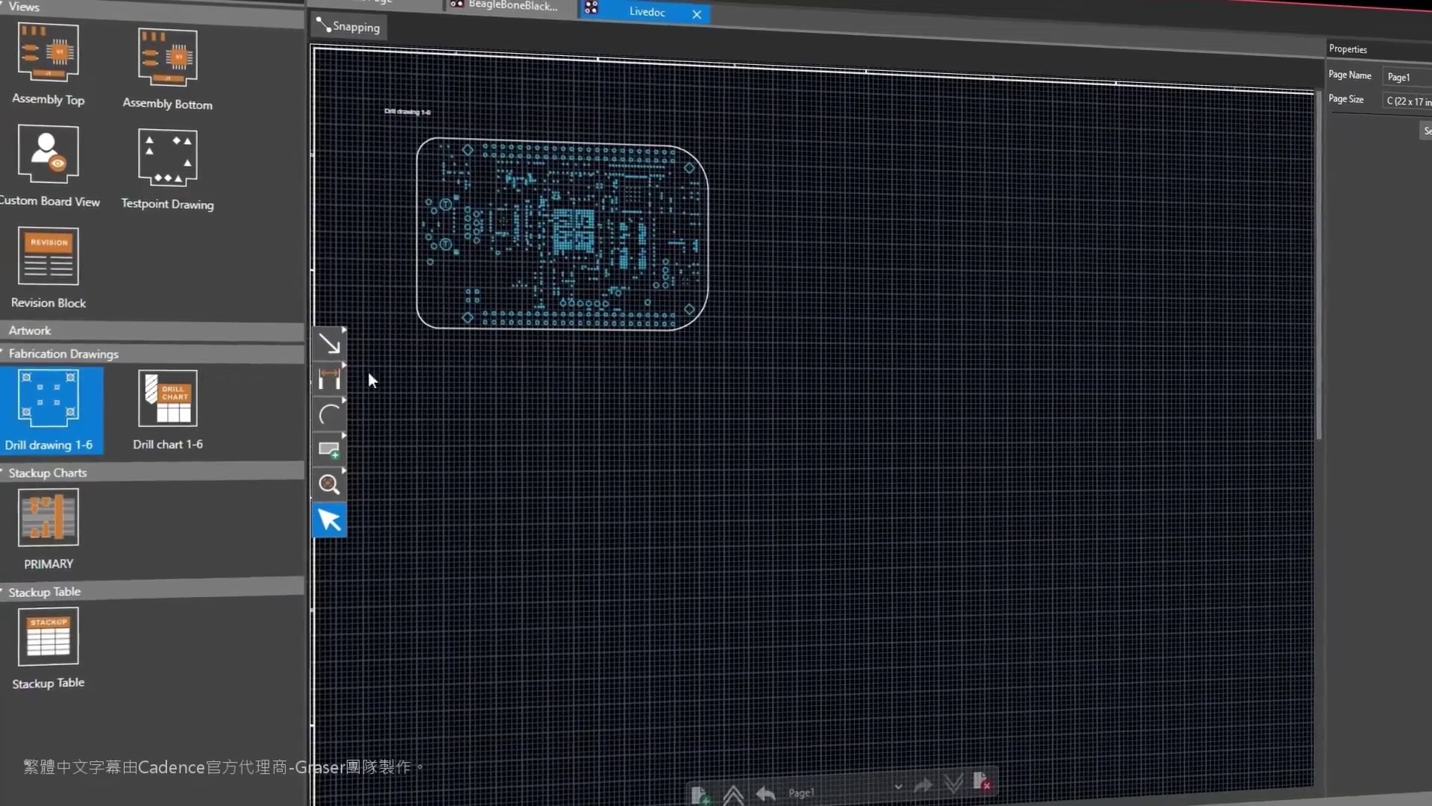
- Place the Drill chart 1-6 table on the page, beside the drill drawing
click(172, 389)
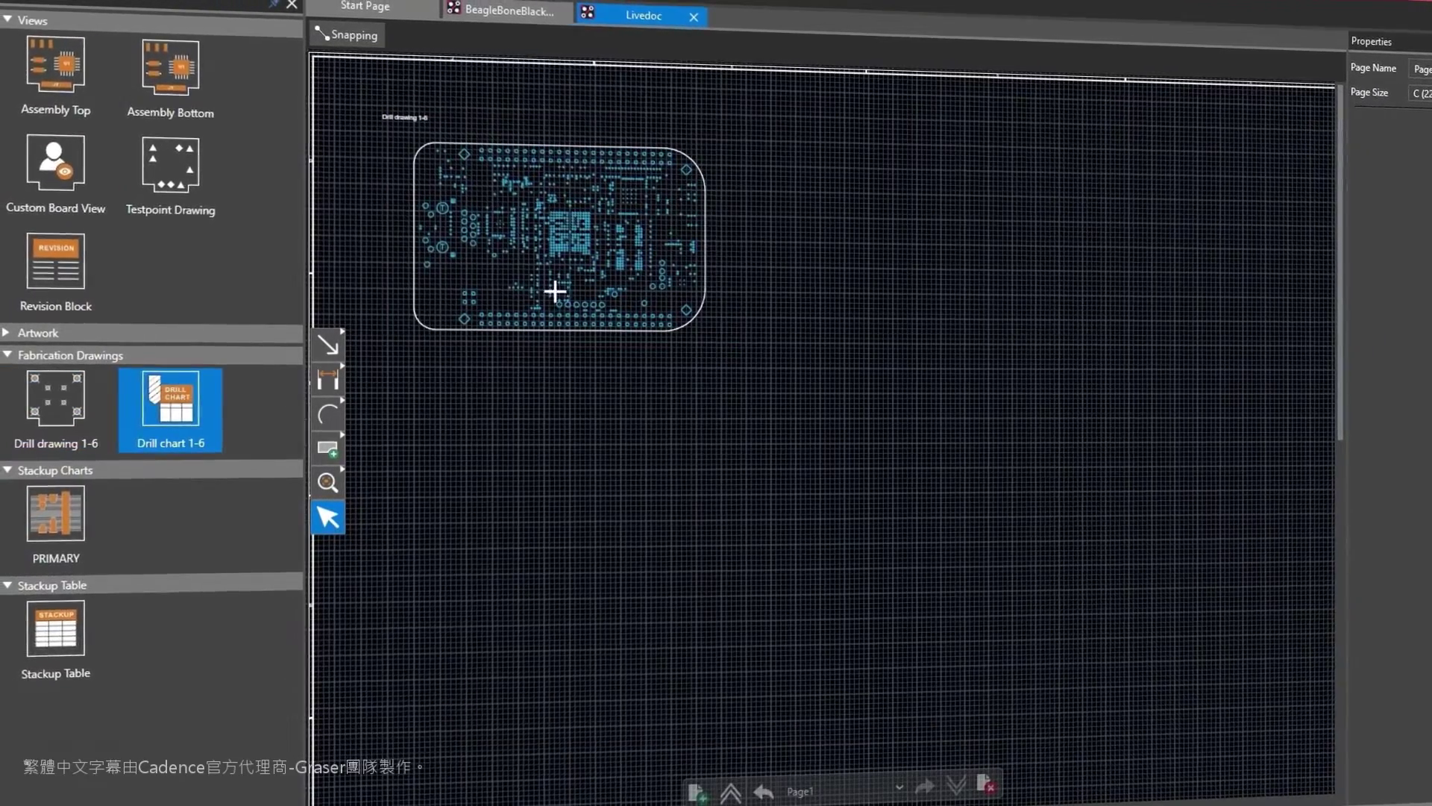
drag(777, 115, 1369, 762)
click(1121, 718)
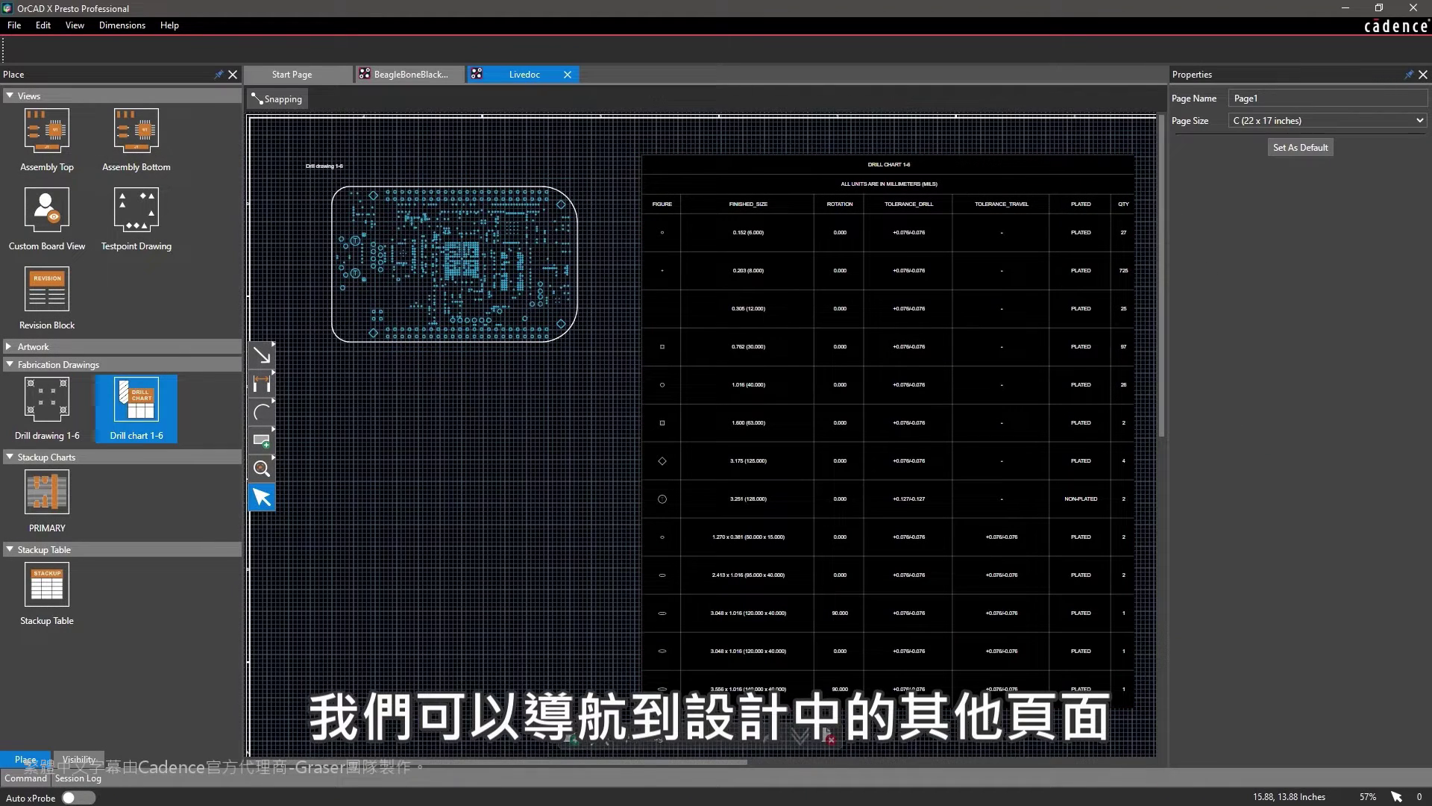
- Go back to the Fabrication page and split the LiveDoc document into its own window beside the board design
click(745, 758)
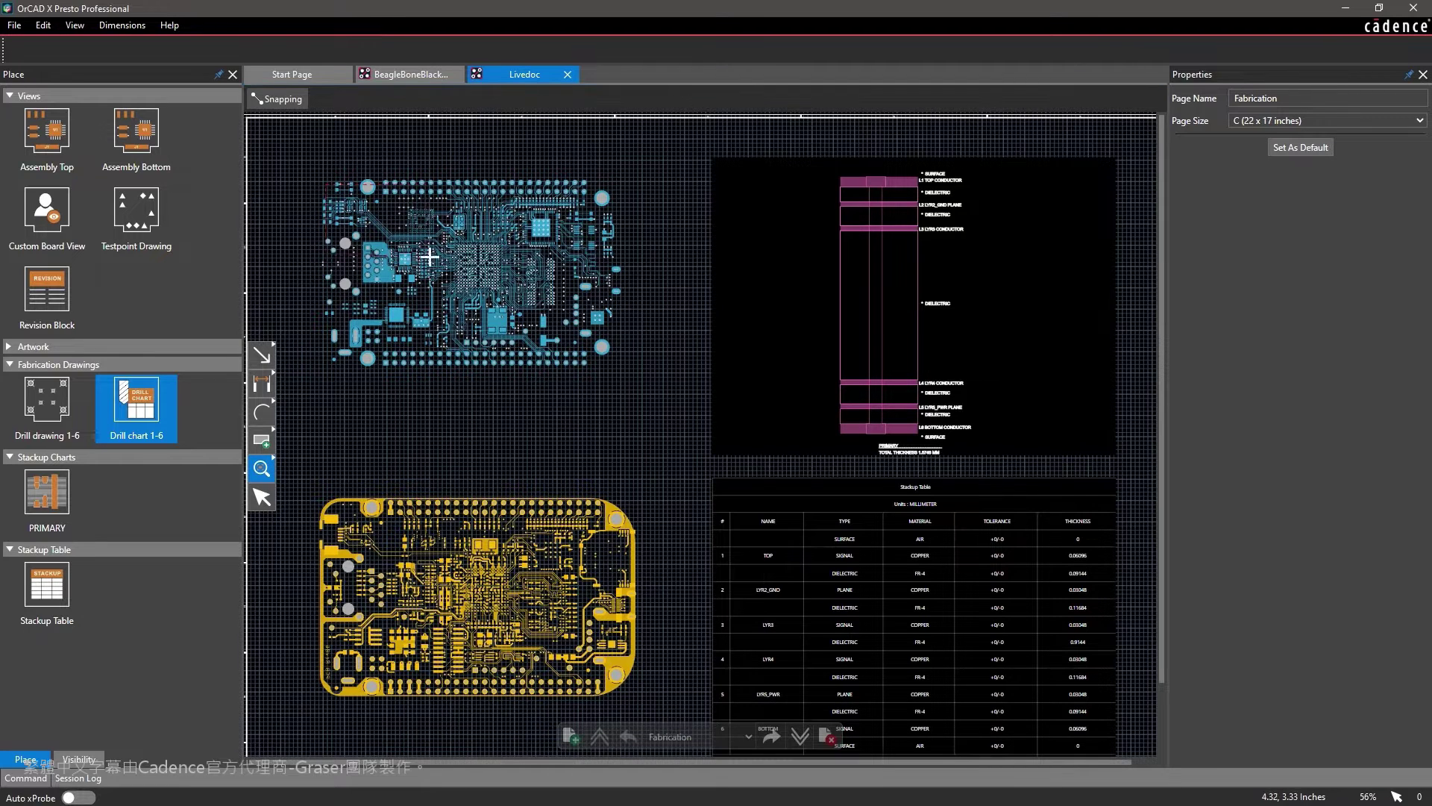
click(449, 270)
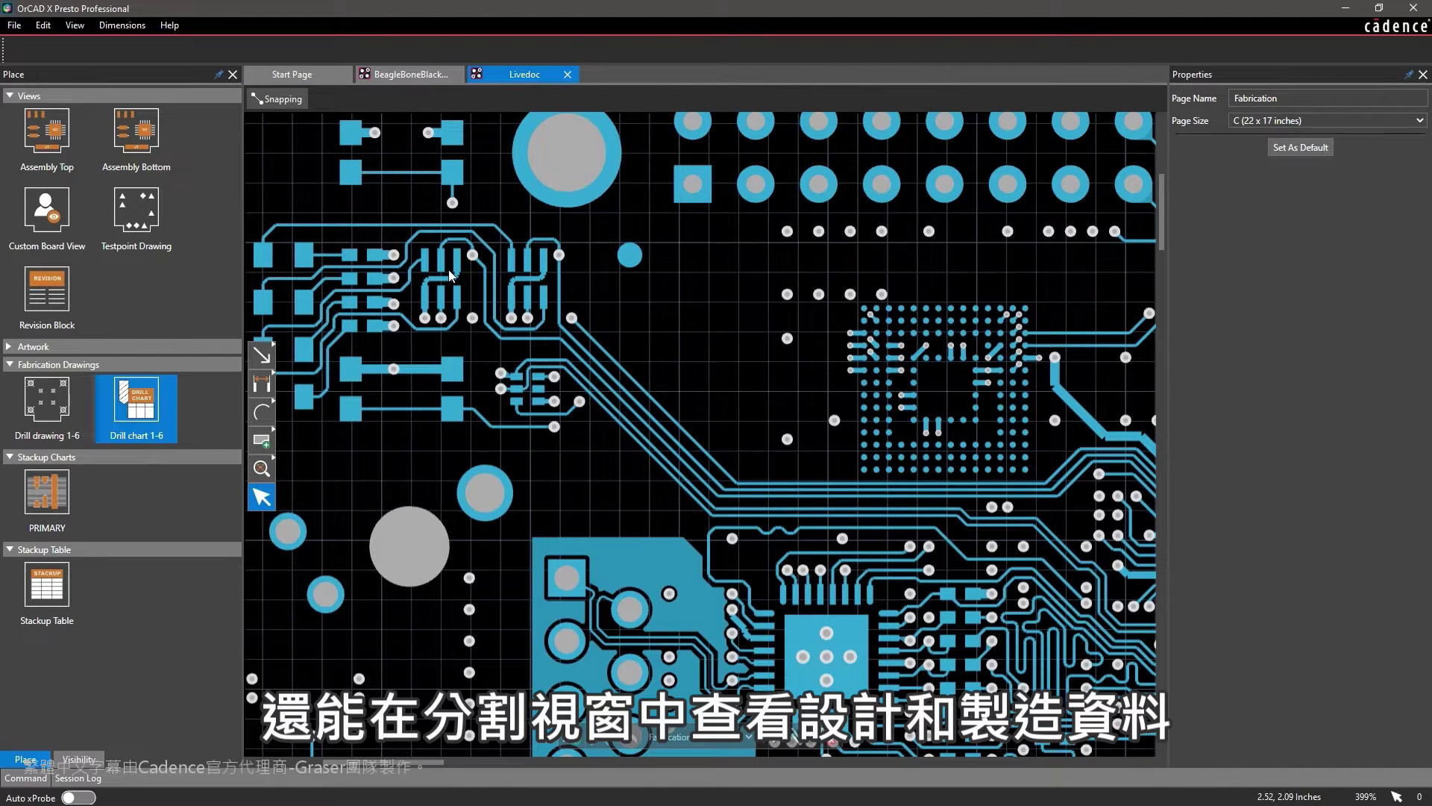
drag(517, 81, 564, 79)
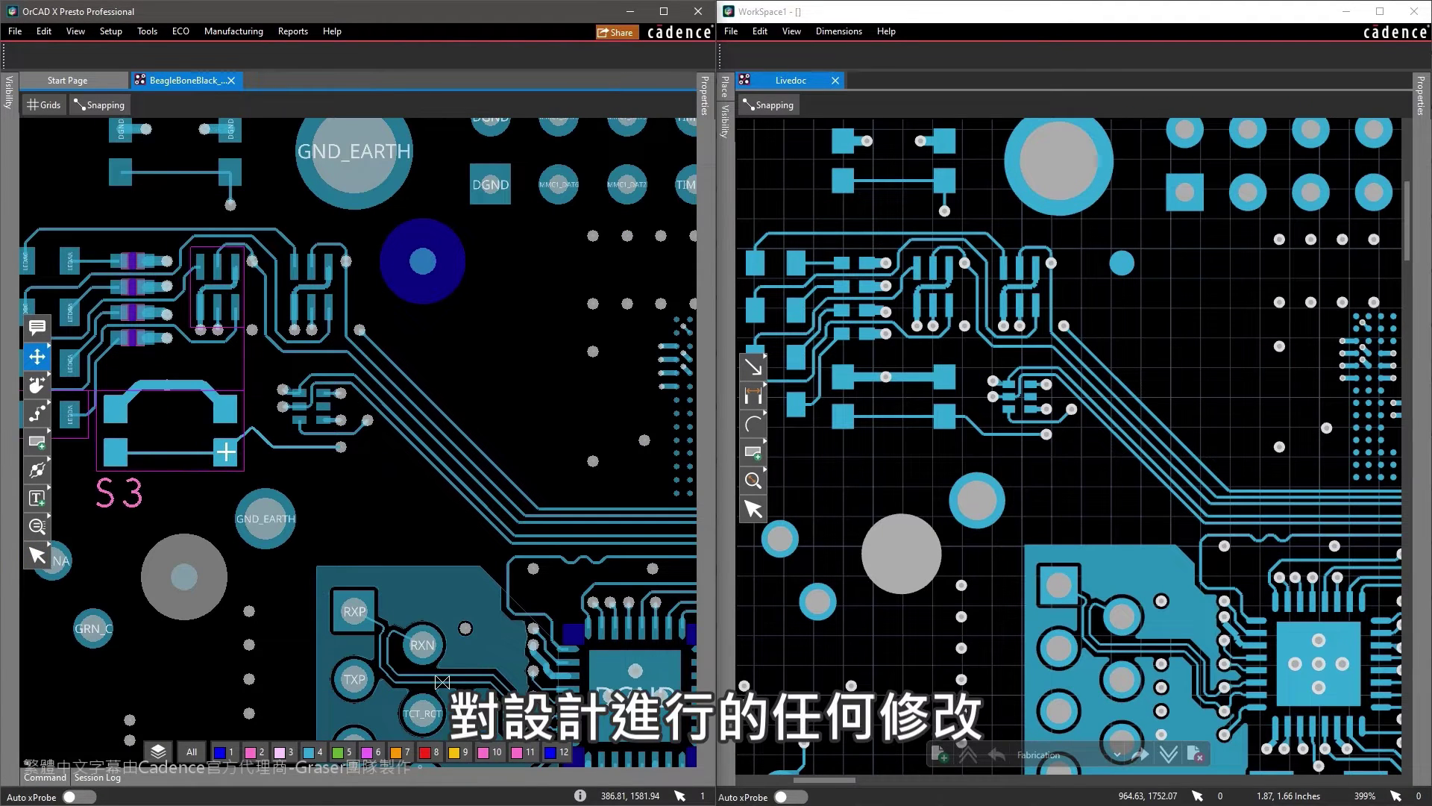
- Move component S3 slightly upward on the board and slide the nearby diagonal traces toward the upper right
click(223, 463)
key(s)
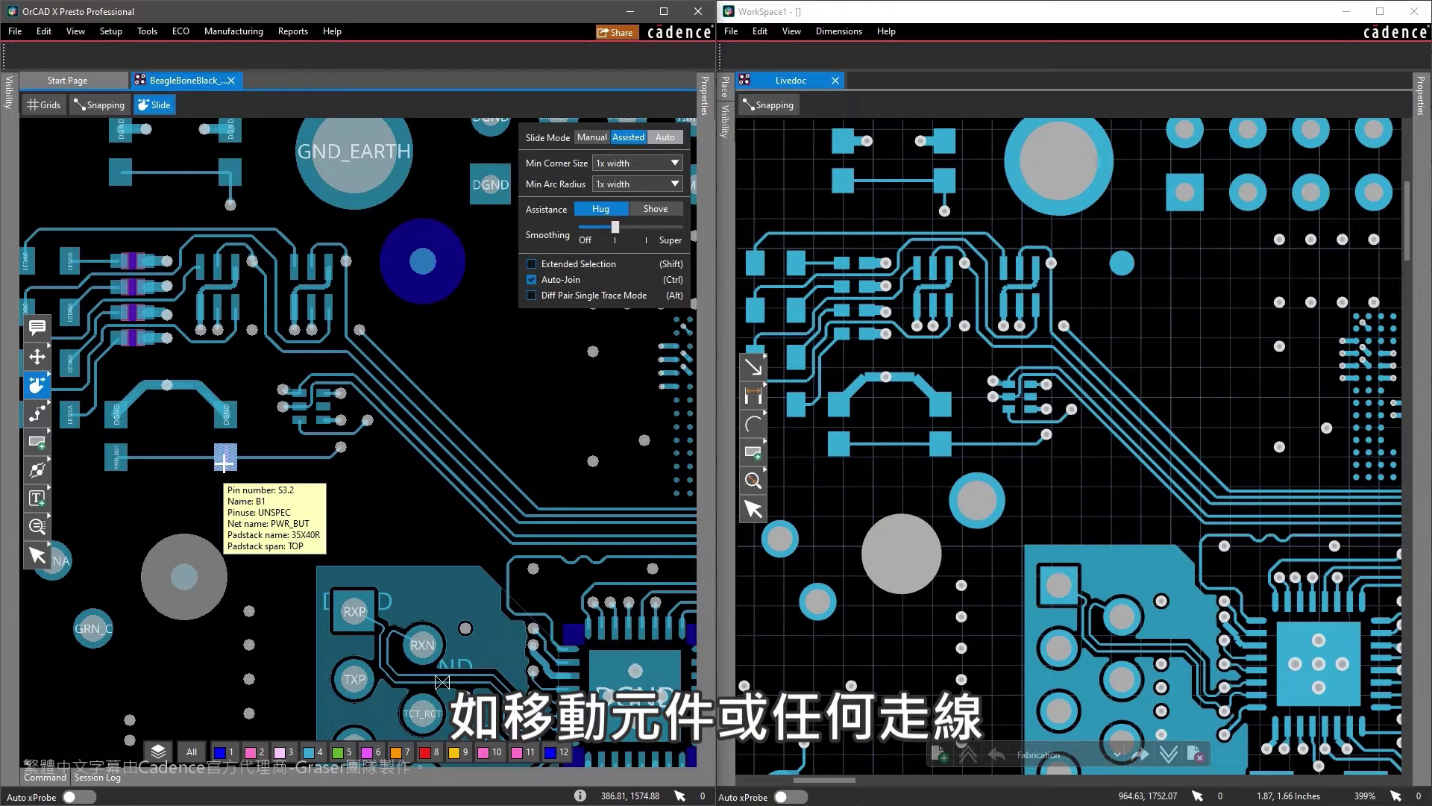
drag(447, 450, 524, 443)
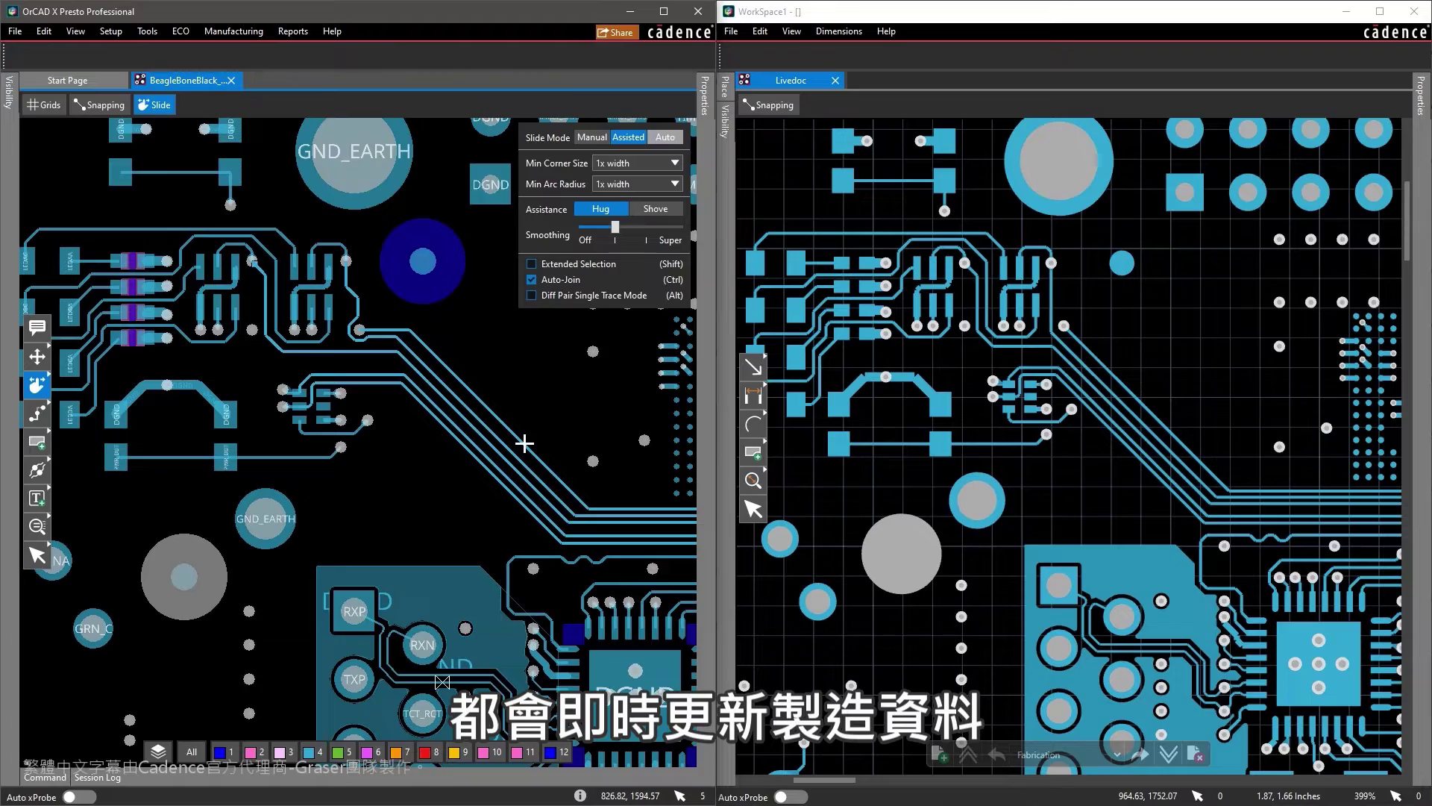
key(Escape)
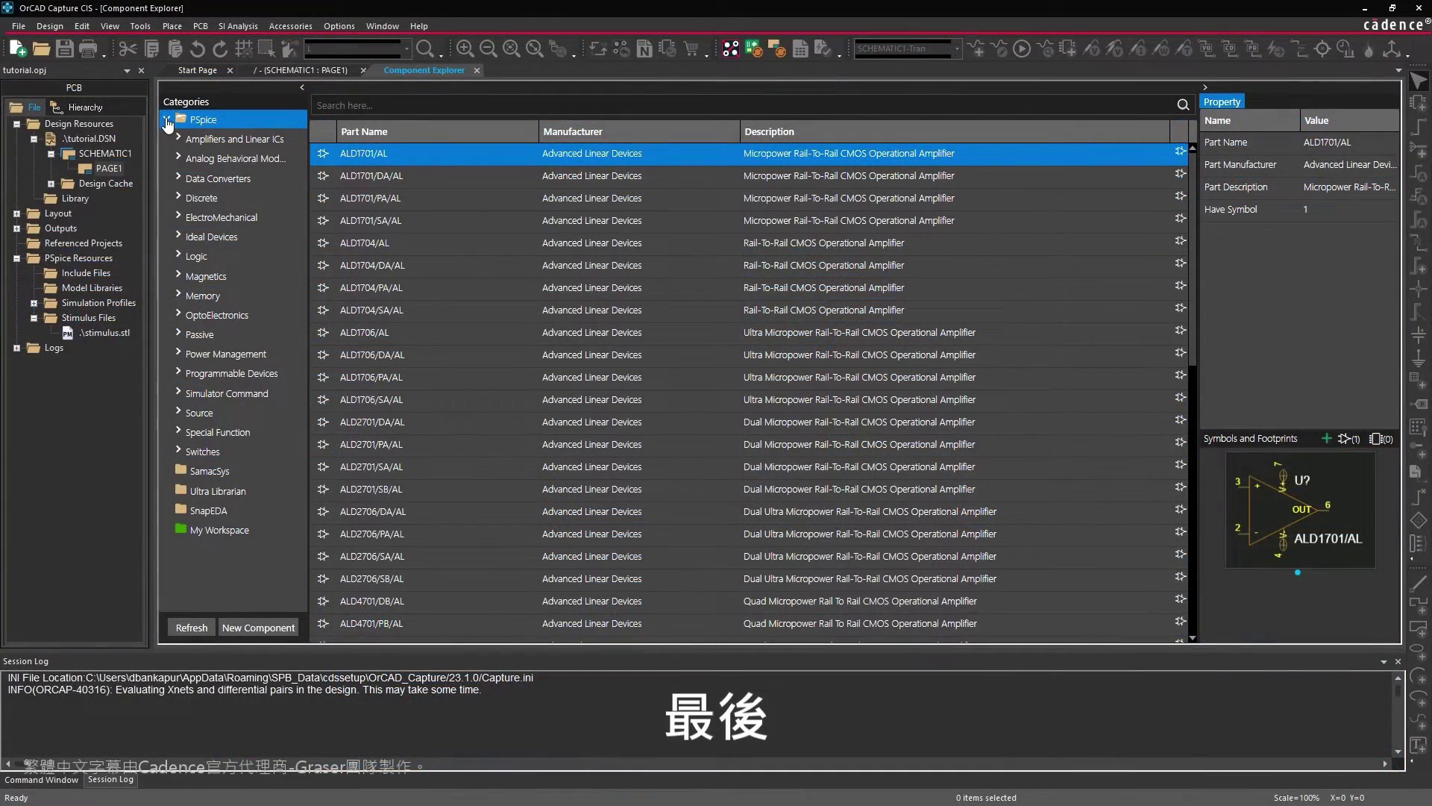
- In the OrCAD Capture CIS Component Explorer, search the Ultra Librarian source for "capacitor 47pF"
click(259, 493)
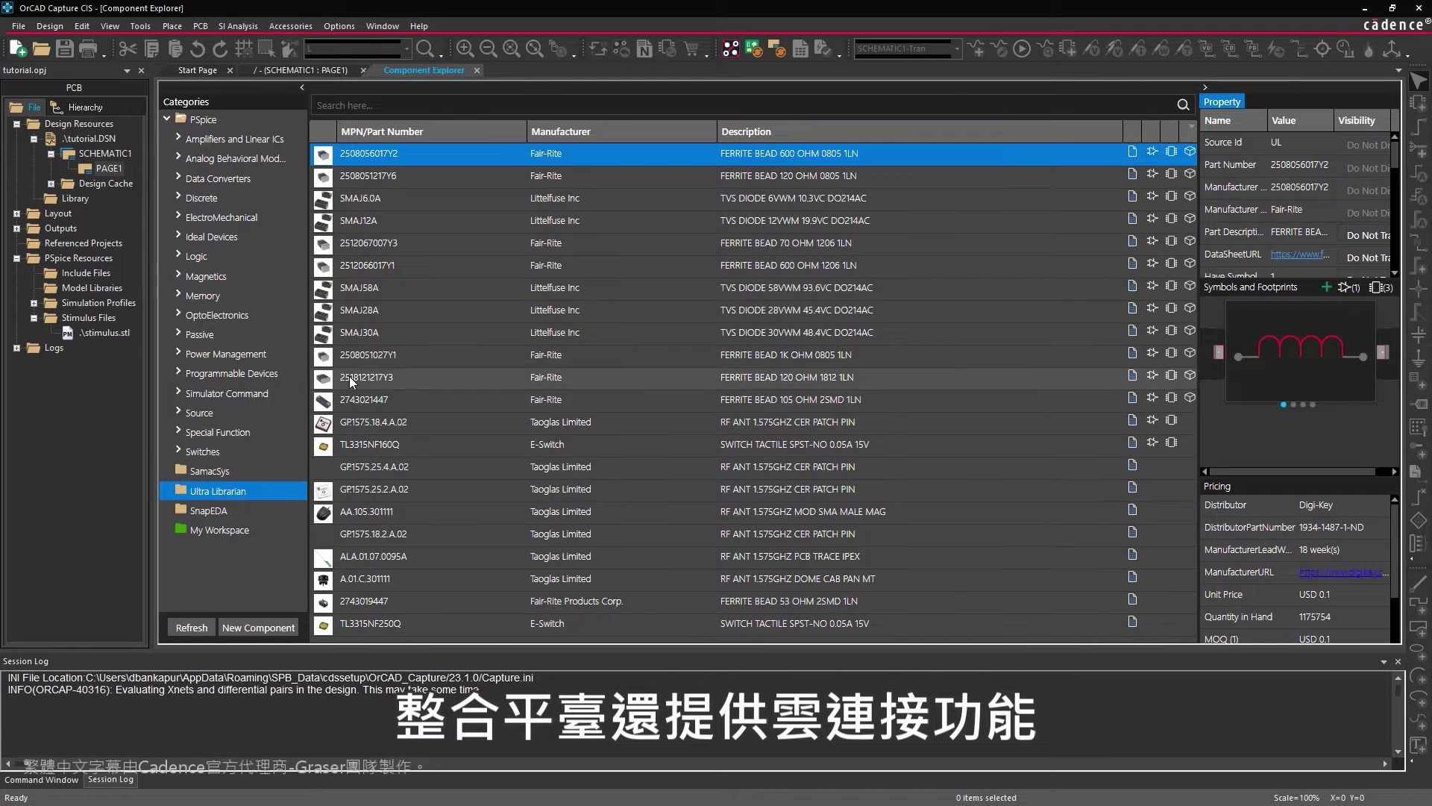
click(524, 103)
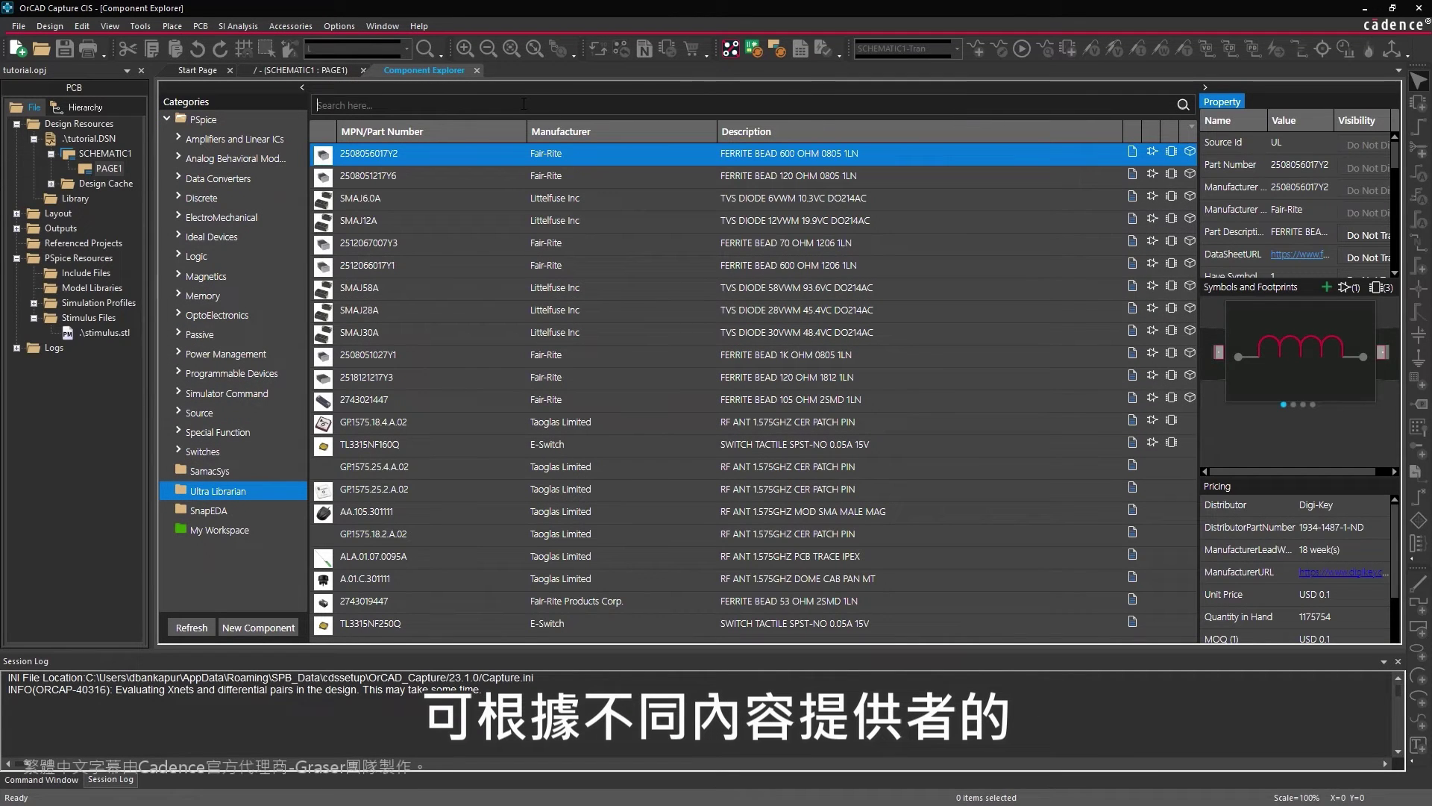
text(capacitor 47pF)
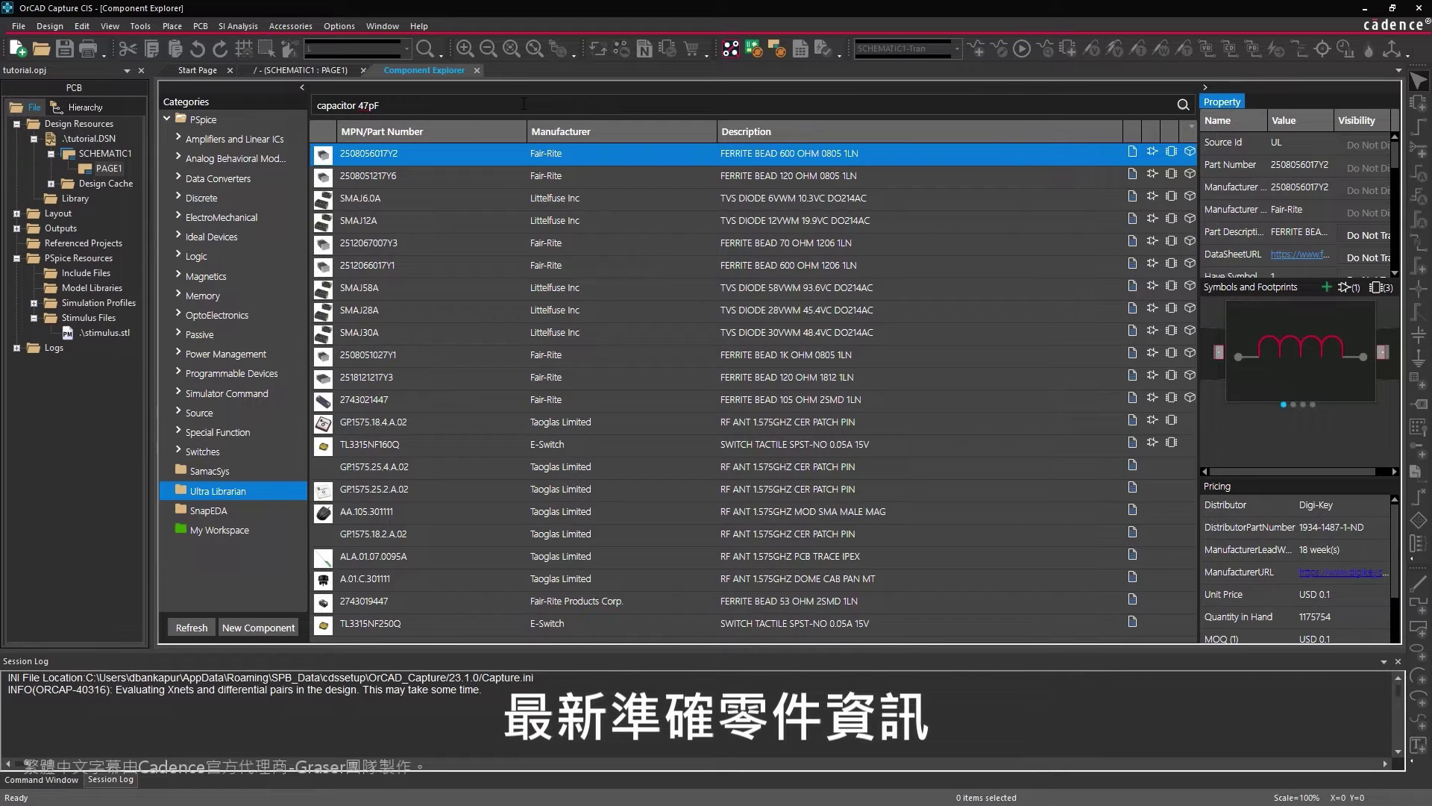
key(Return)
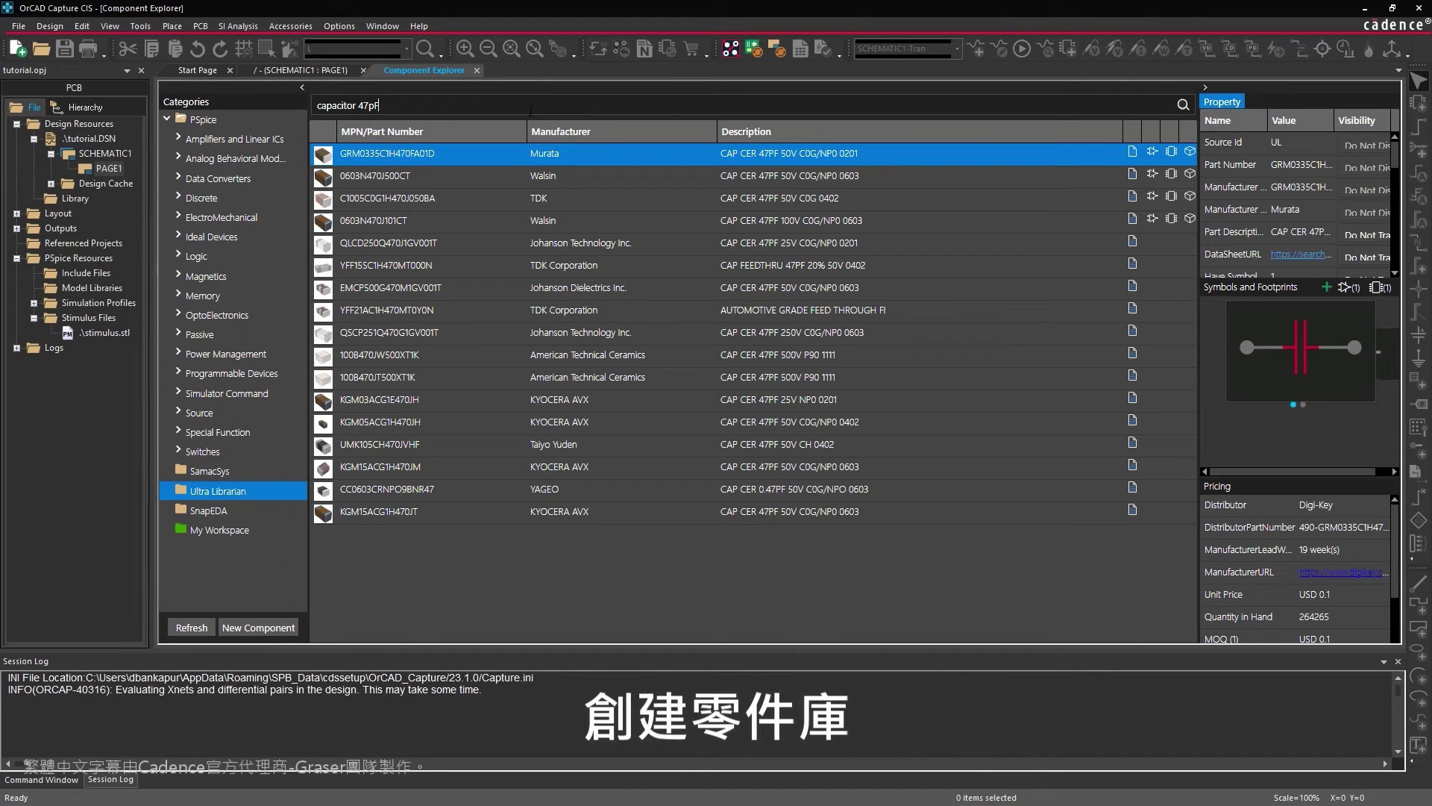
- Add TDK capacitor C1005C0G1H470J050BA to the library with part number cdn-cap-011 and save the component
click(602, 198)
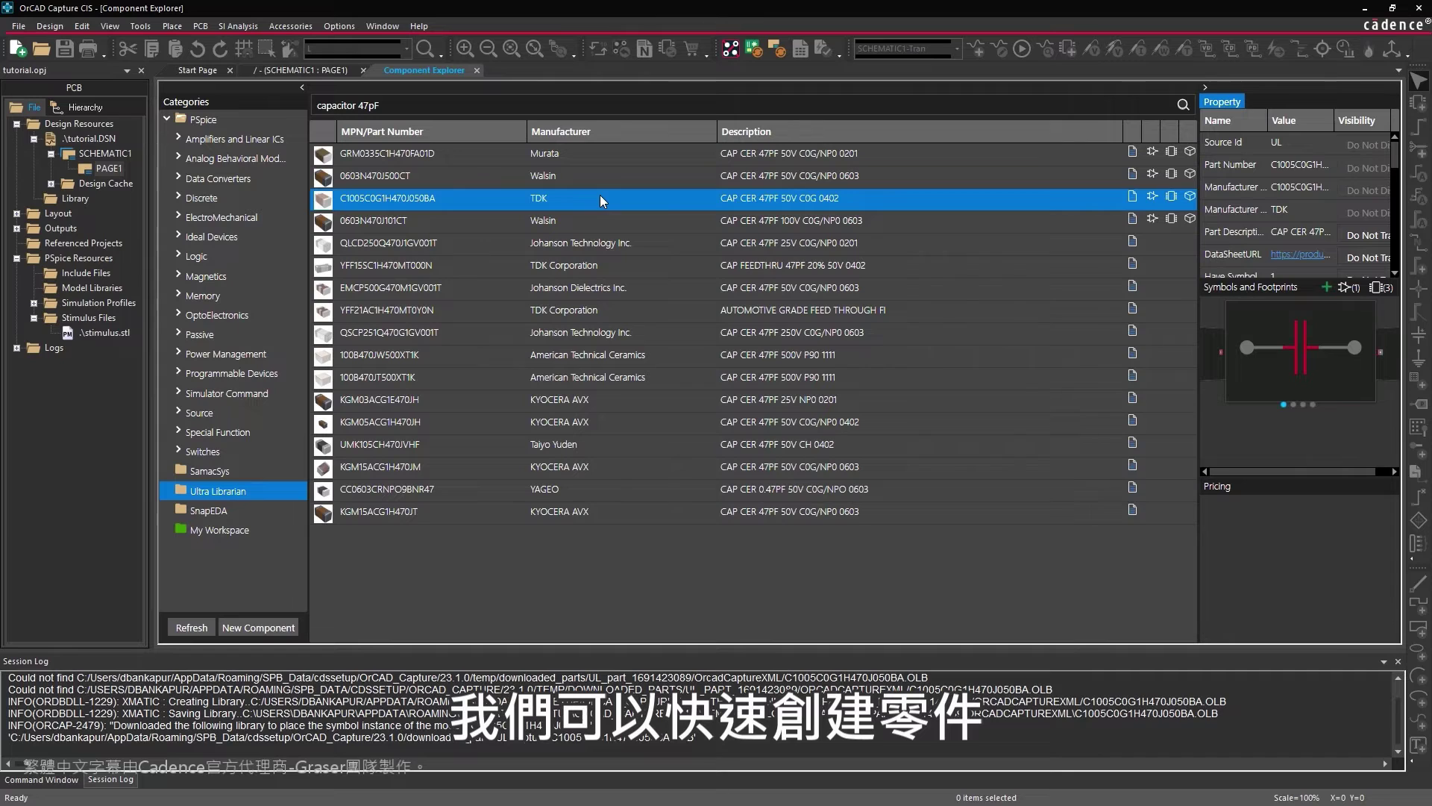
right_click(603, 200)
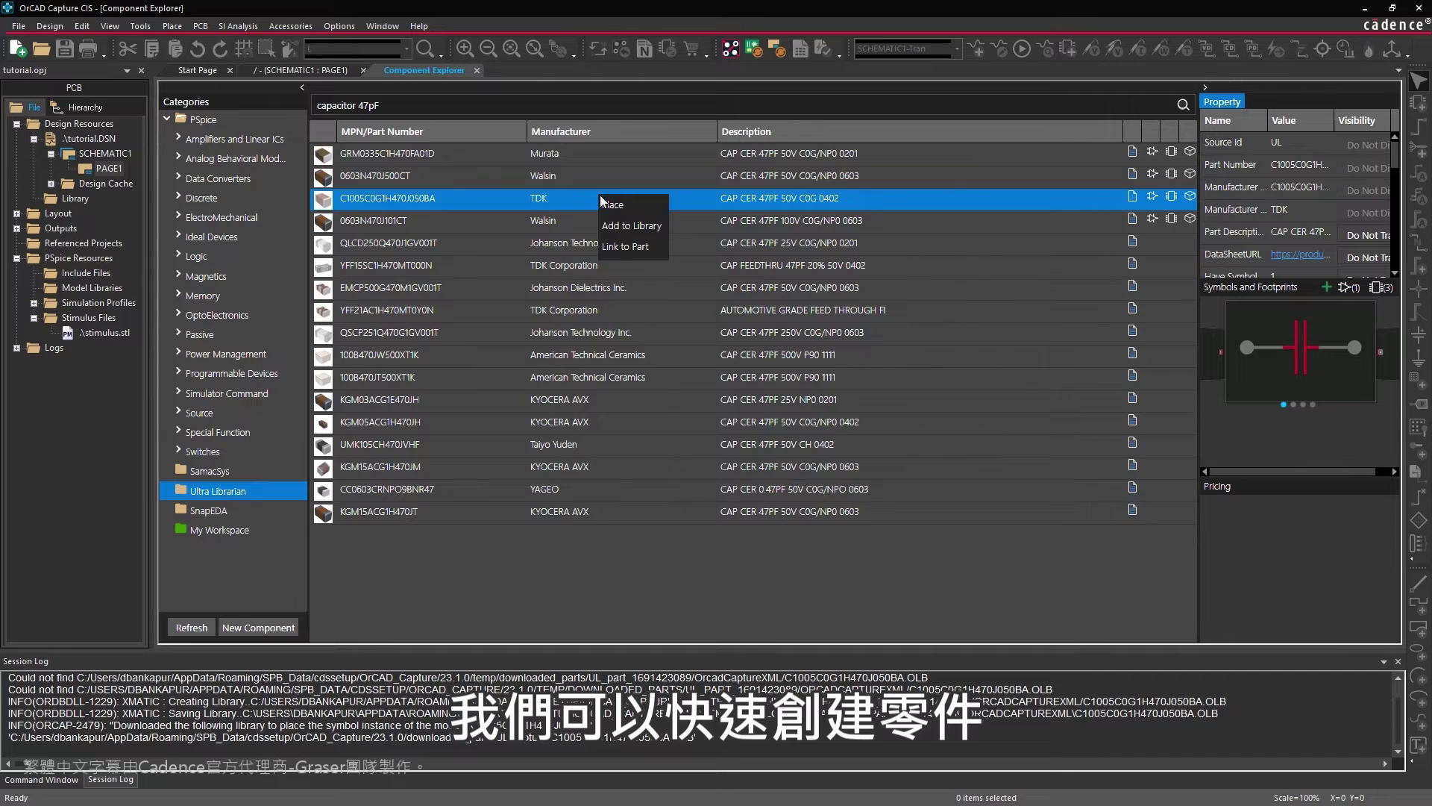
click(652, 226)
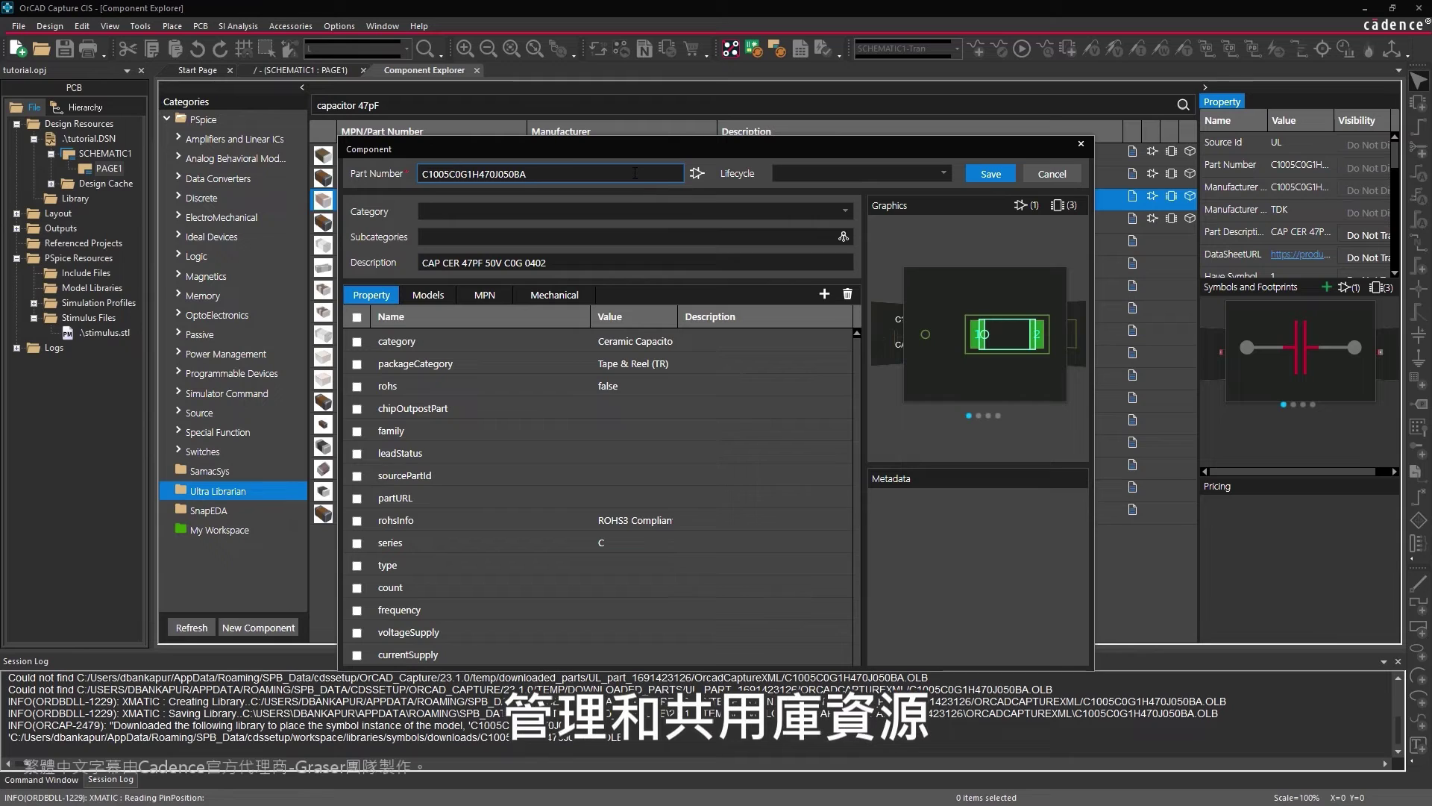
double_click(634, 173)
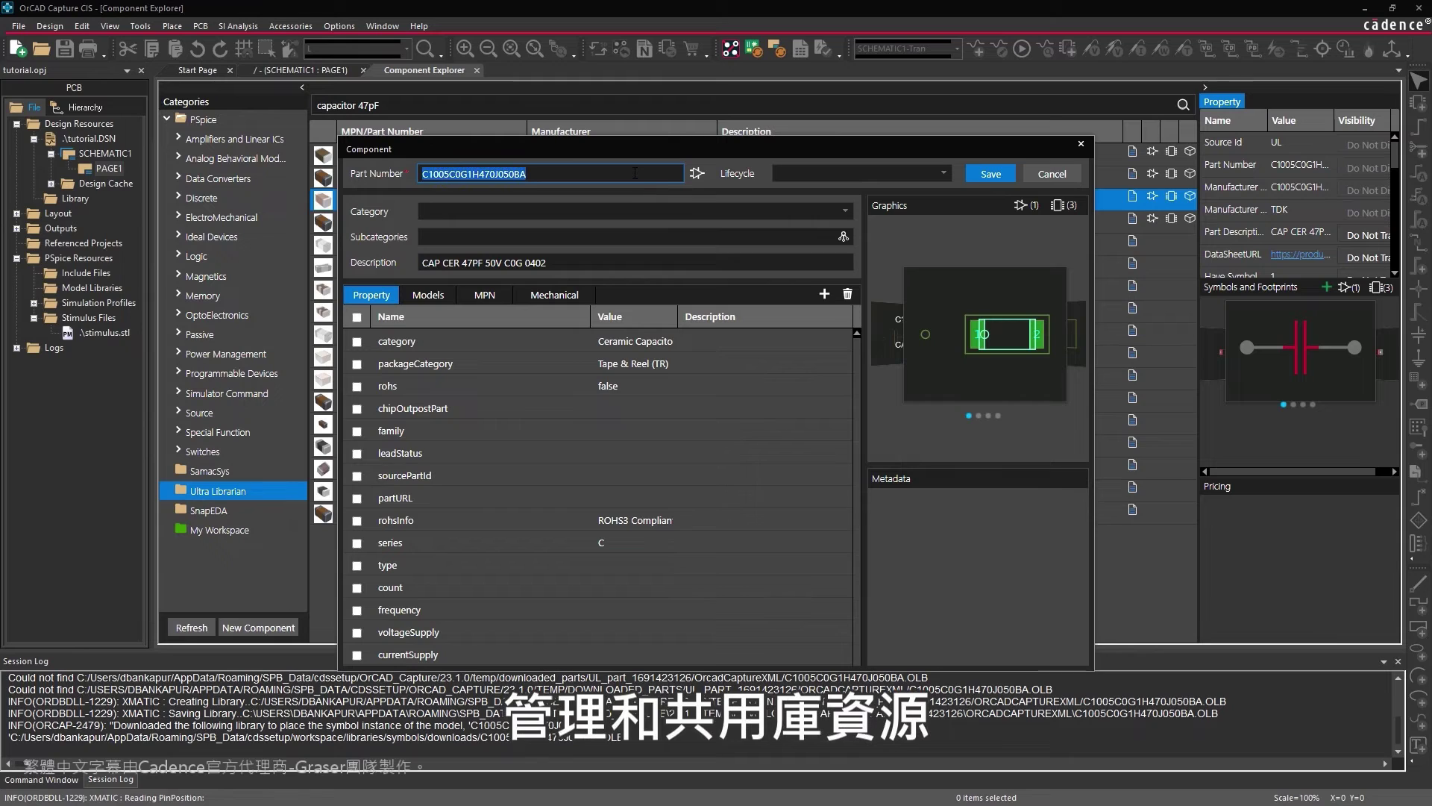
text(cdn-cap-011)
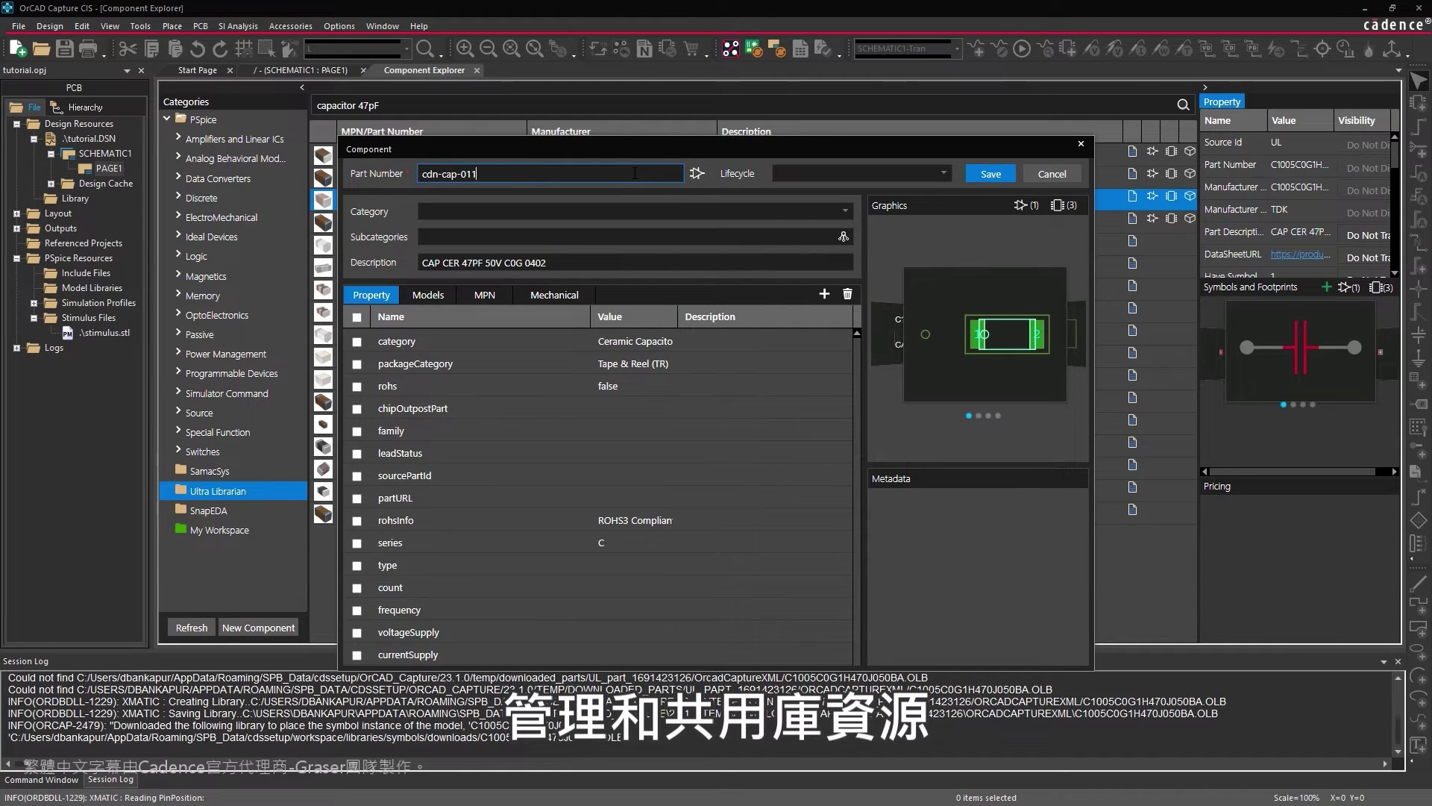
click(978, 177)
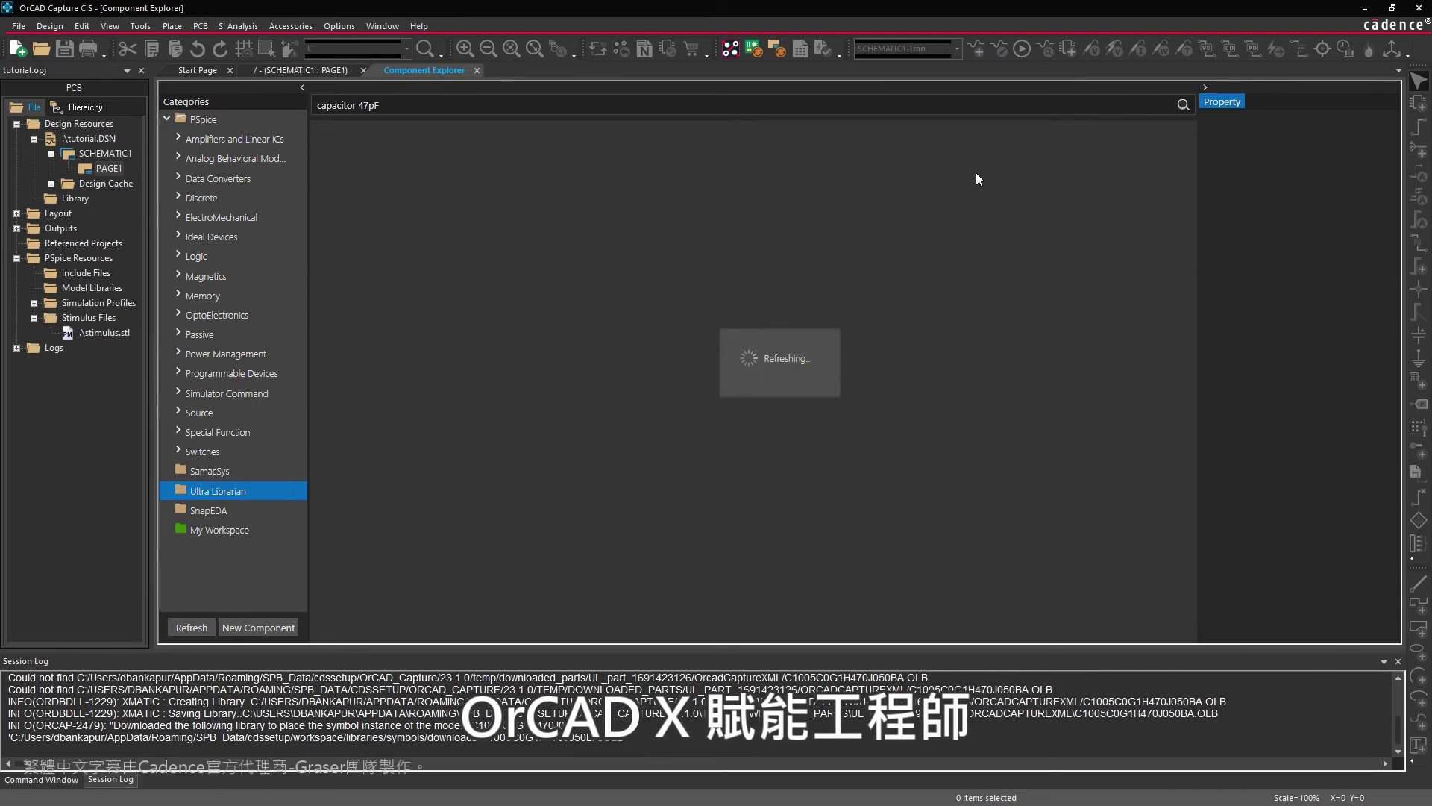